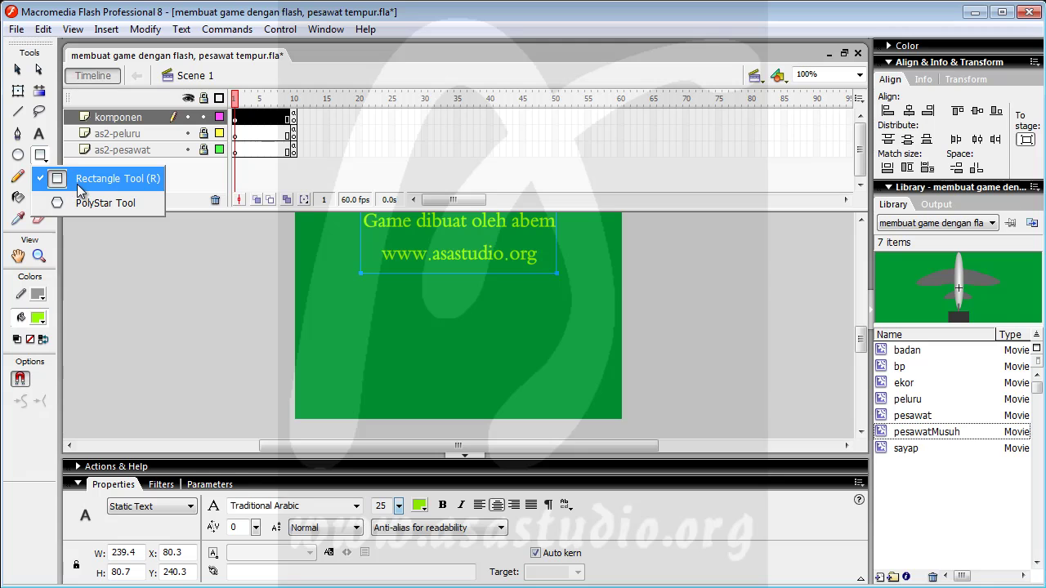
# - Draw a lime-green rectangle about 276 × 49 px with a solid 1 pt stroke below the website text
pyautogui.click(81, 184)
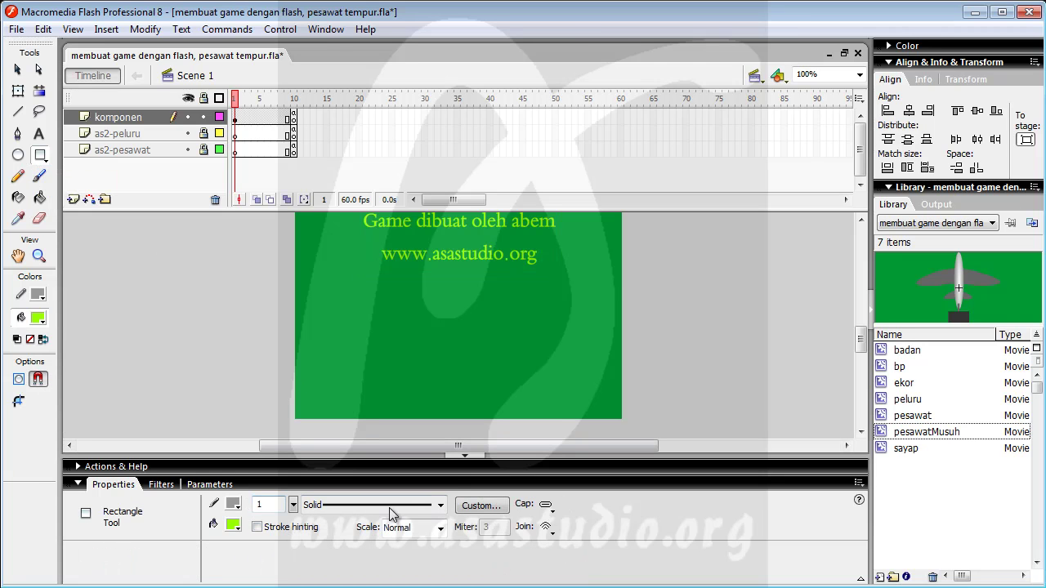
pyautogui.click(490, 507)
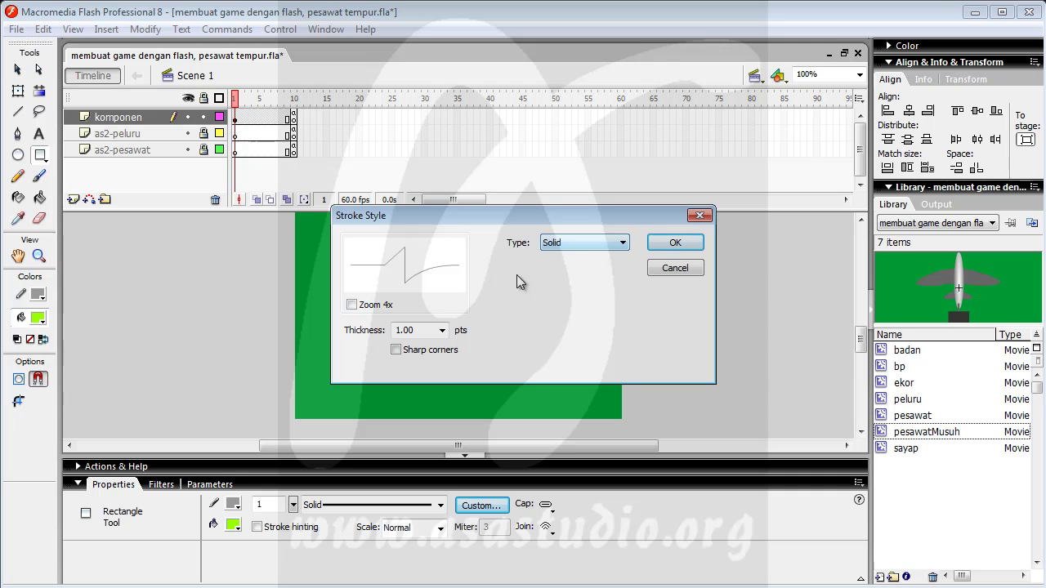
pyautogui.click(351, 304)
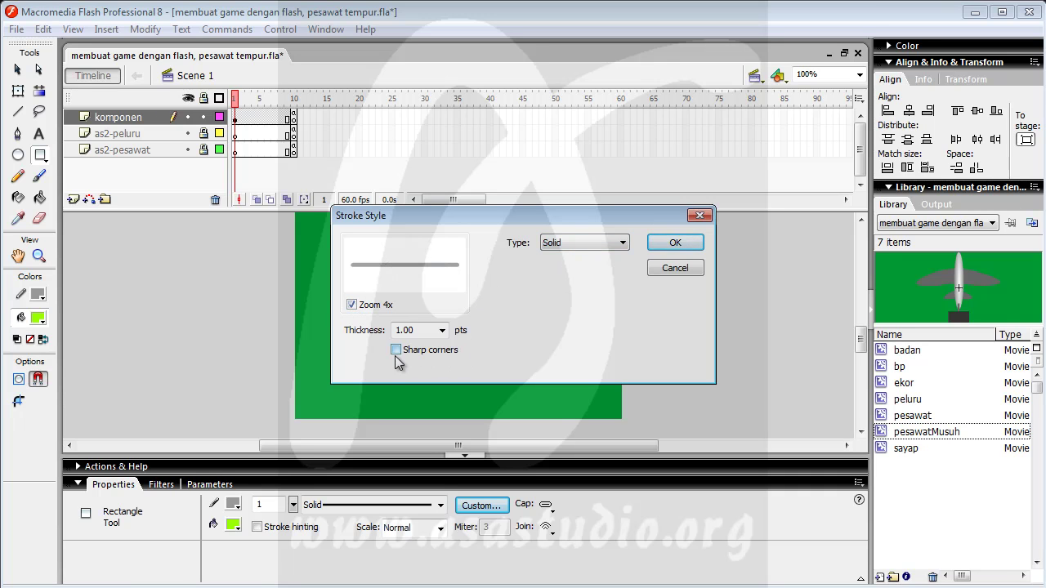
pyautogui.click(441, 330)
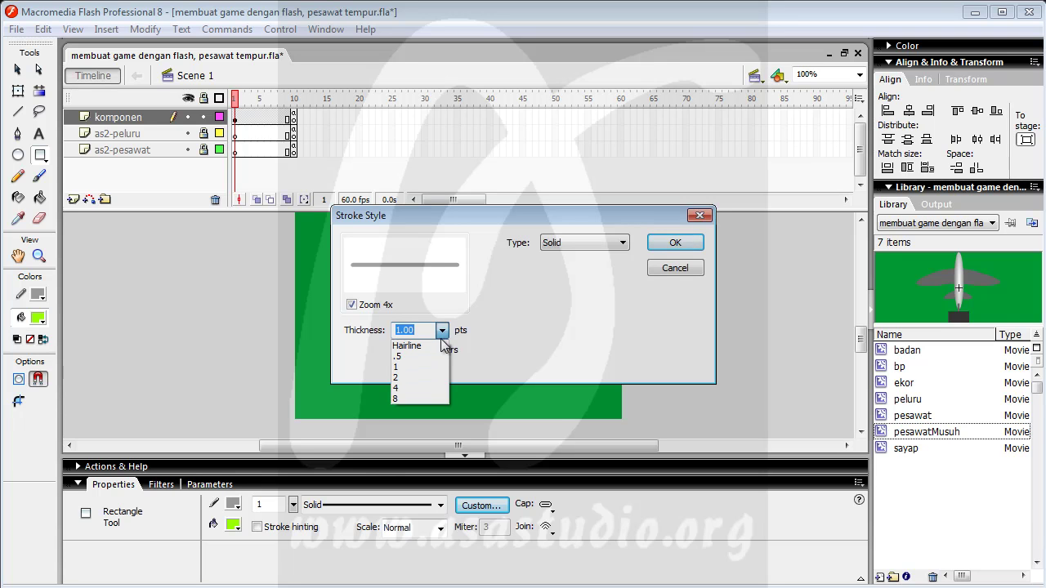
pyautogui.click(435, 367)
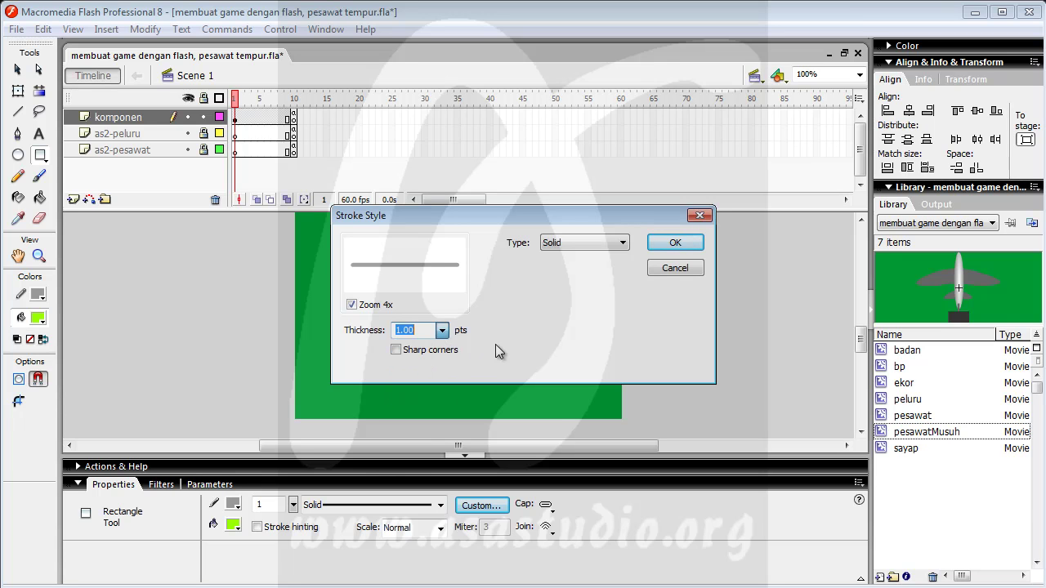
pyautogui.click(672, 246)
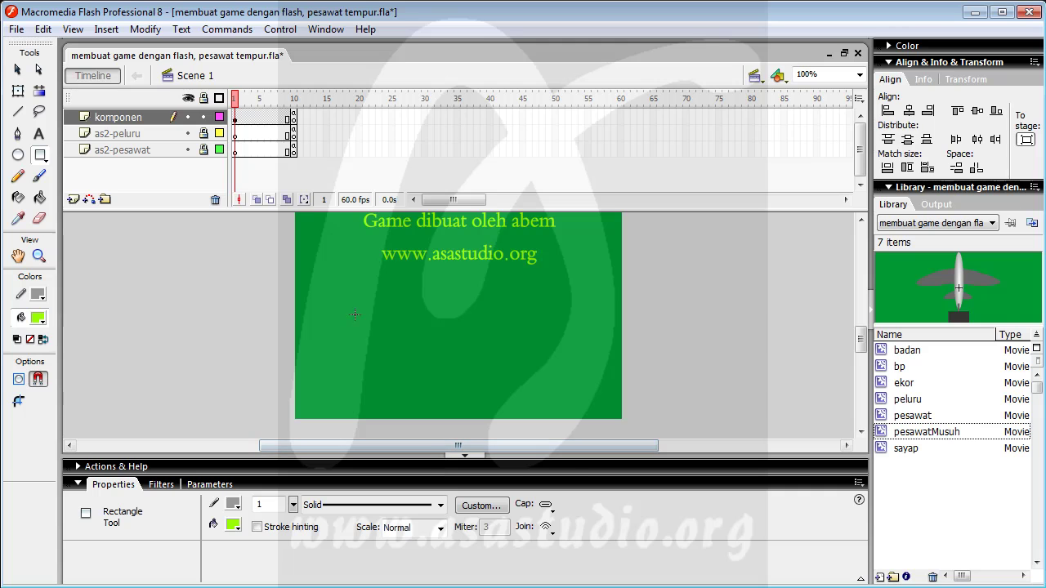
pyautogui.moveTo(344, 308); pyautogui.dragTo(570, 349)
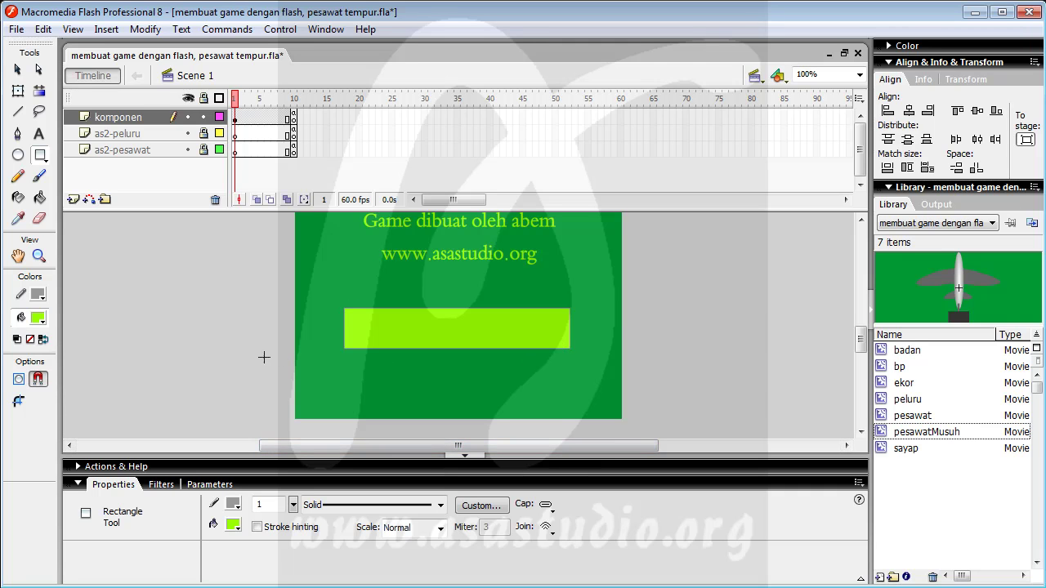
# - Convert the whole rectangle, fill and outline, into a button symbol named mulaiBtn
pyautogui.click(17, 70)
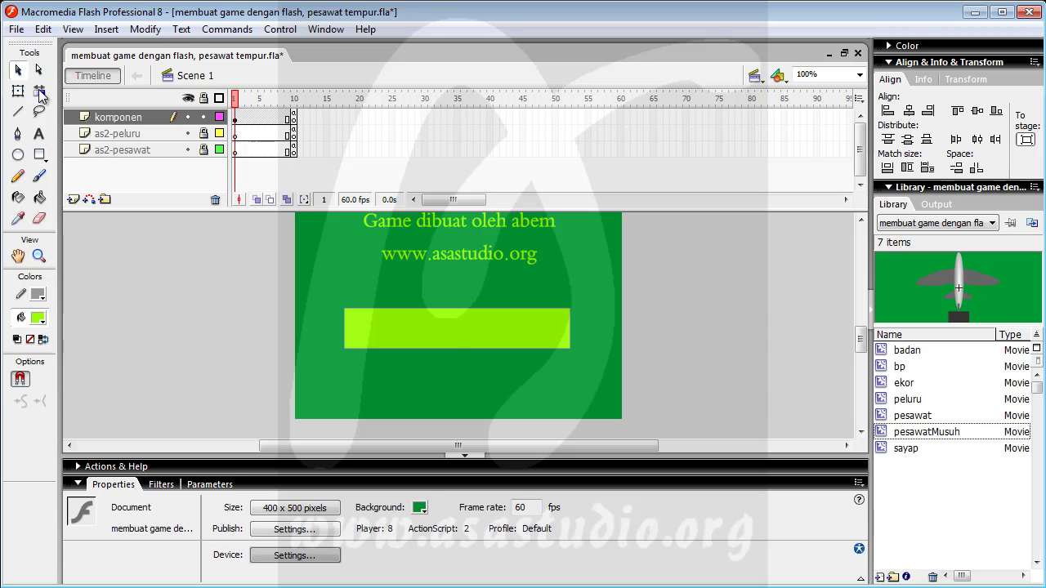
pyautogui.click(431, 336)
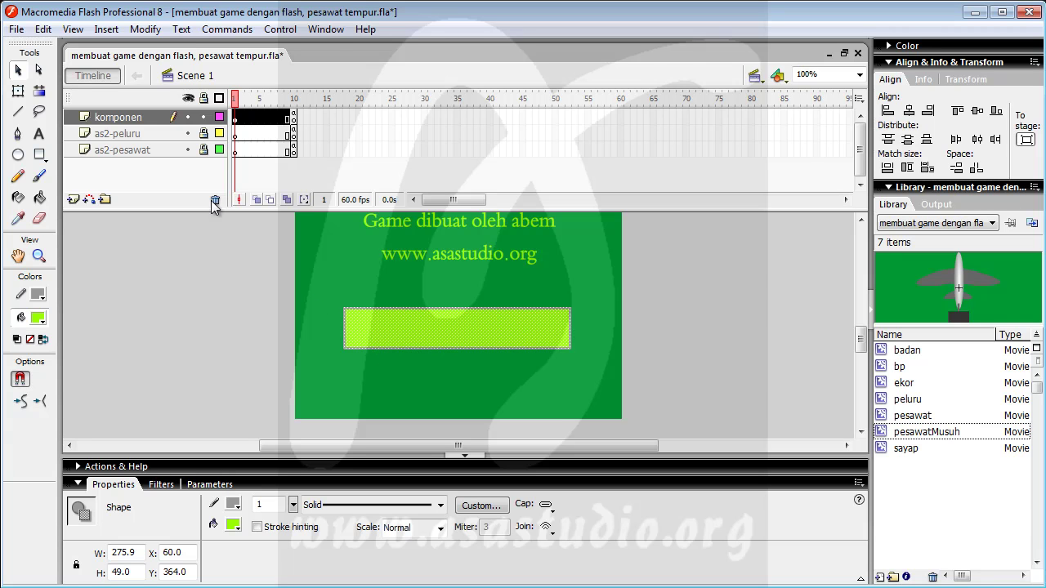
pyautogui.click(146, 28)
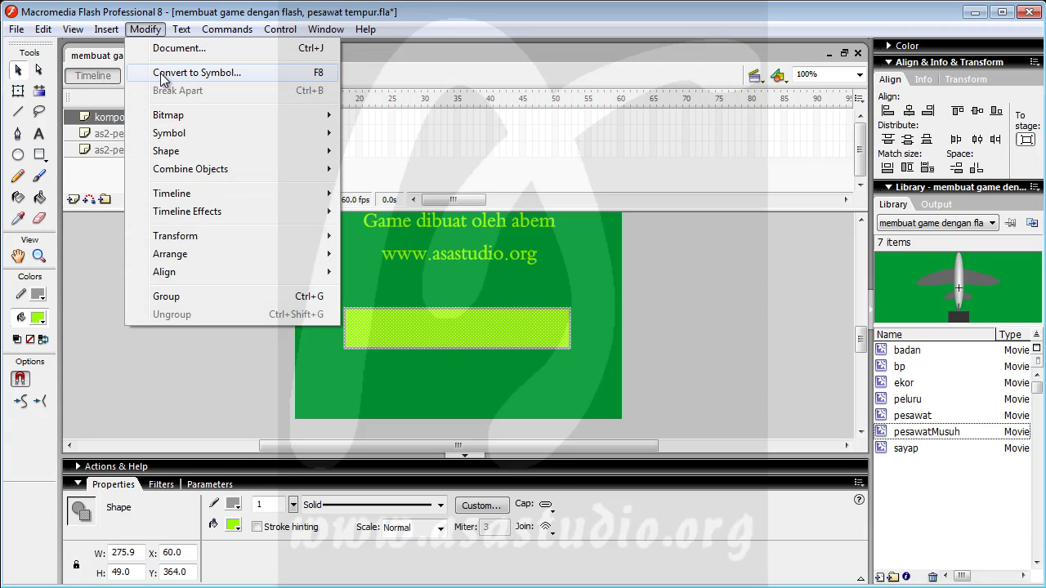
pyautogui.click(152, 70)
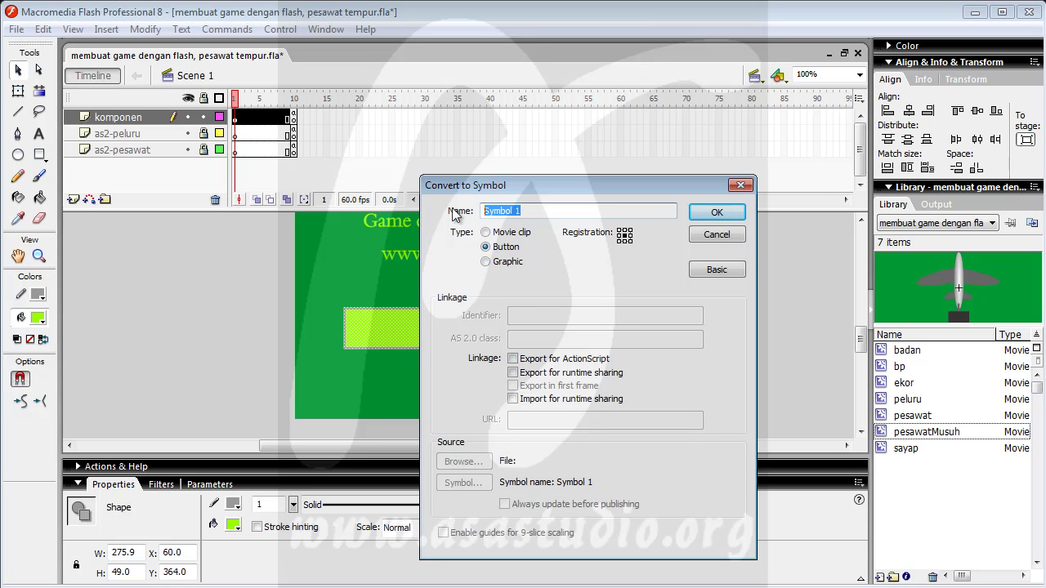
pyautogui.write('mulaiBtn')
pyautogui.click(717, 213)
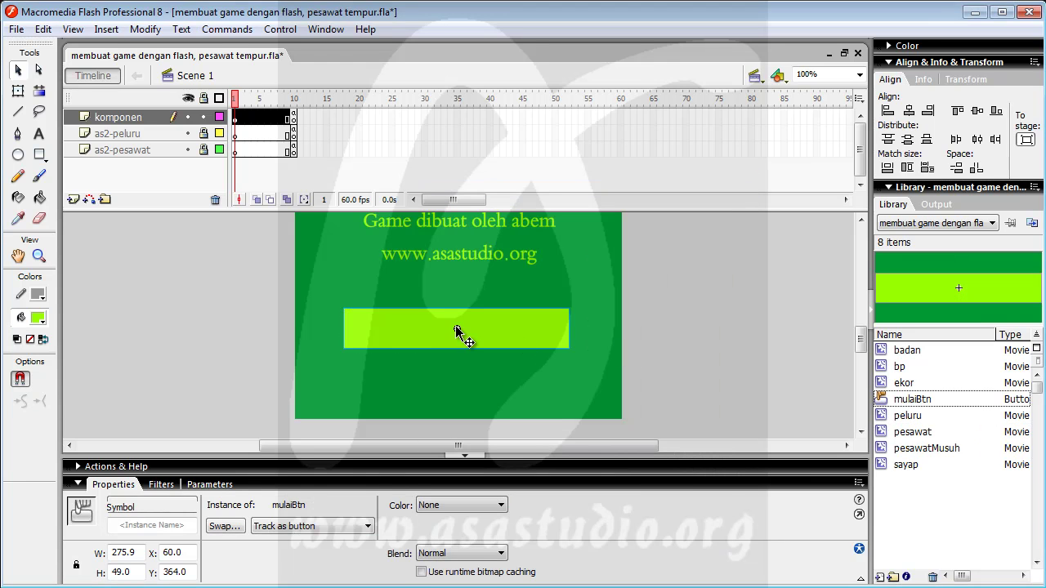
# - Inside the mulaiBtn symbol, add a new layer and place the static text "Mulai Sekarang" over the rectangle
pyautogui.doubleClick(424, 330)
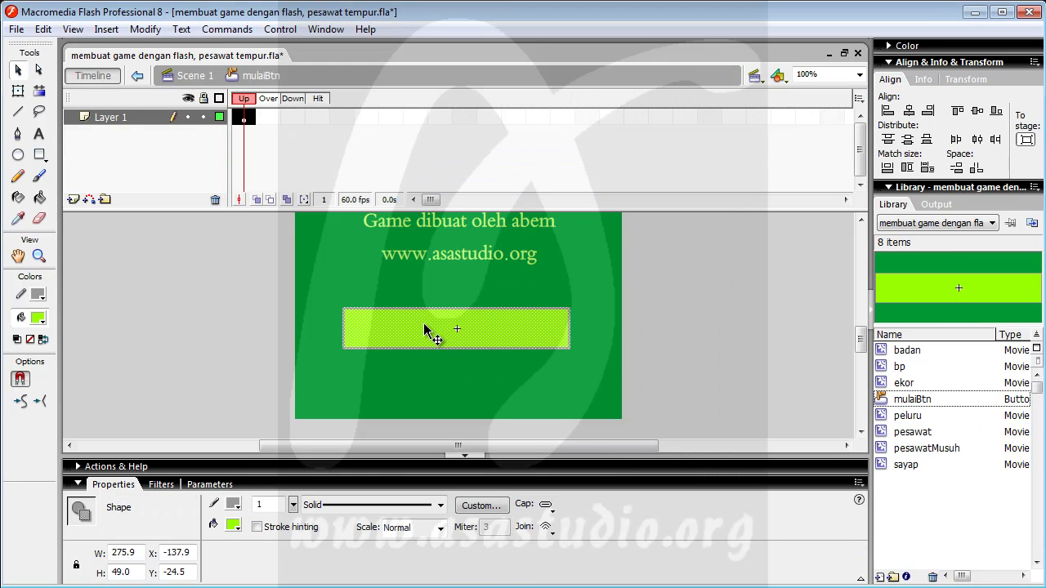
pyautogui.click(73, 200)
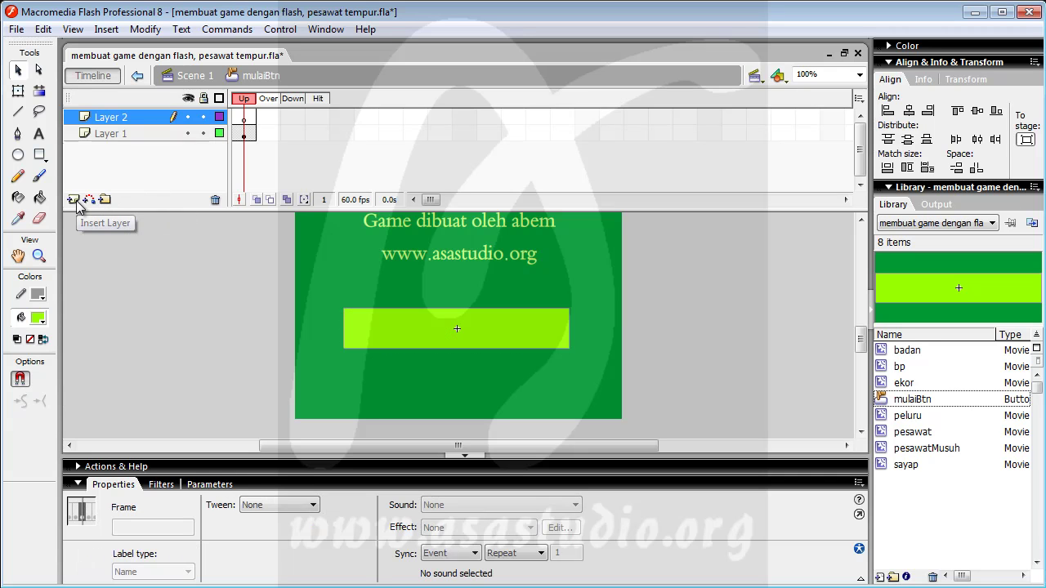
pyautogui.click(37, 136)
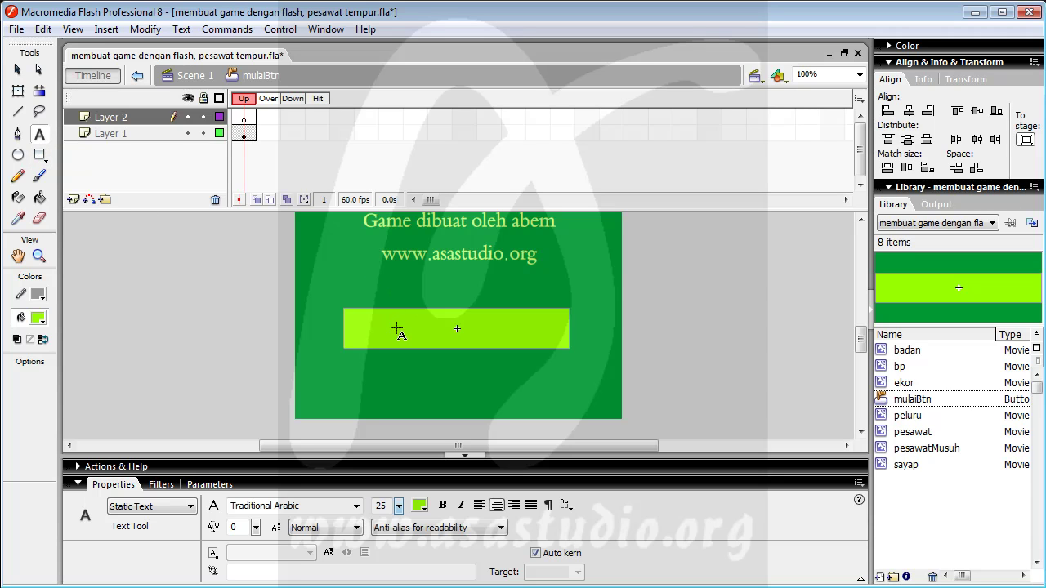
pyautogui.click(457, 330)
pyautogui.write('M')
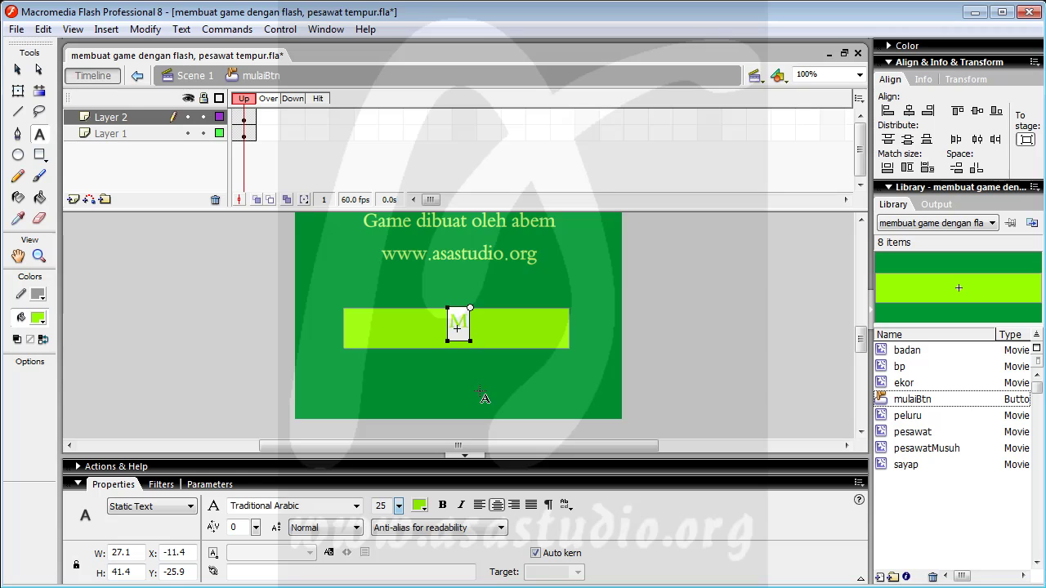
pyautogui.write('ulai')
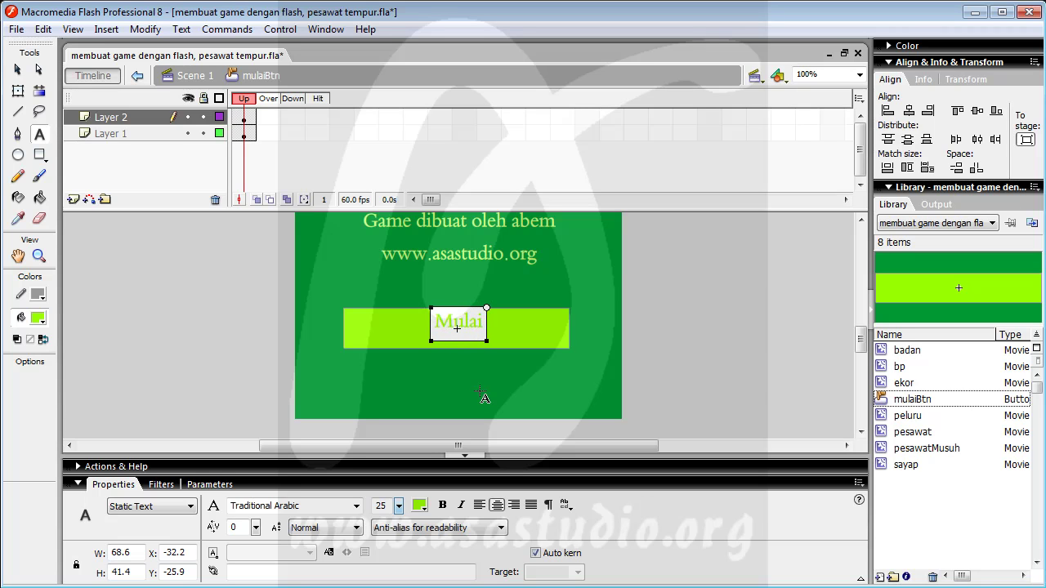
pyautogui.write(' Sekarang')
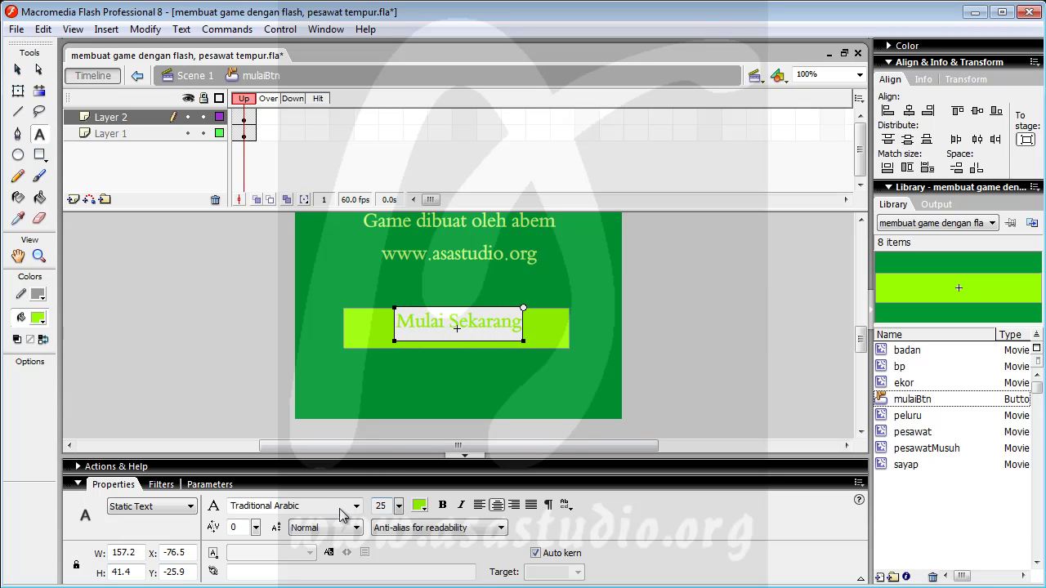
# - Colour the "Mulai Sekarang" text blue and set its font size to 36
pyautogui.click(17, 70)
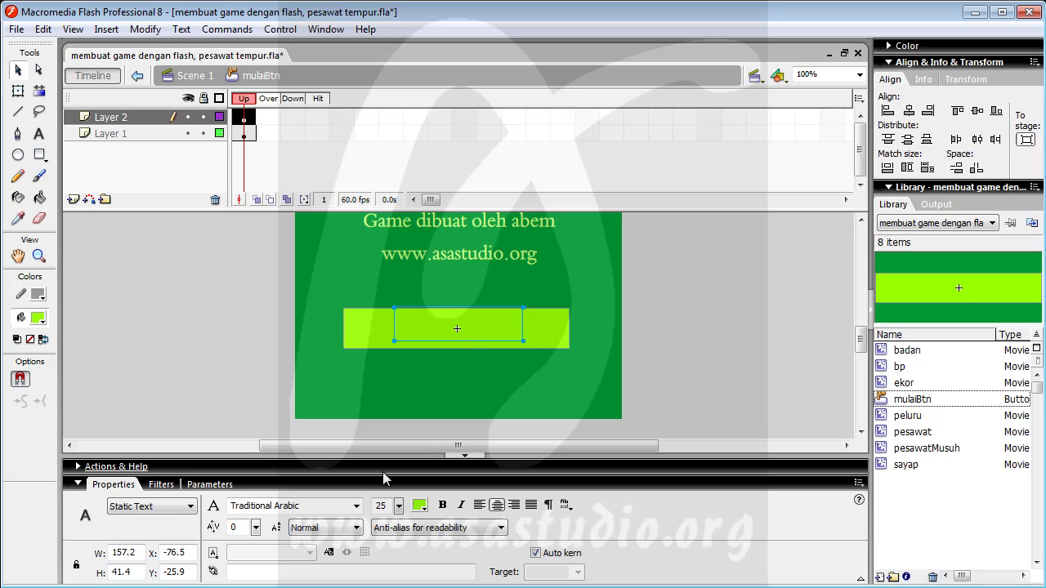
pyautogui.click(420, 505)
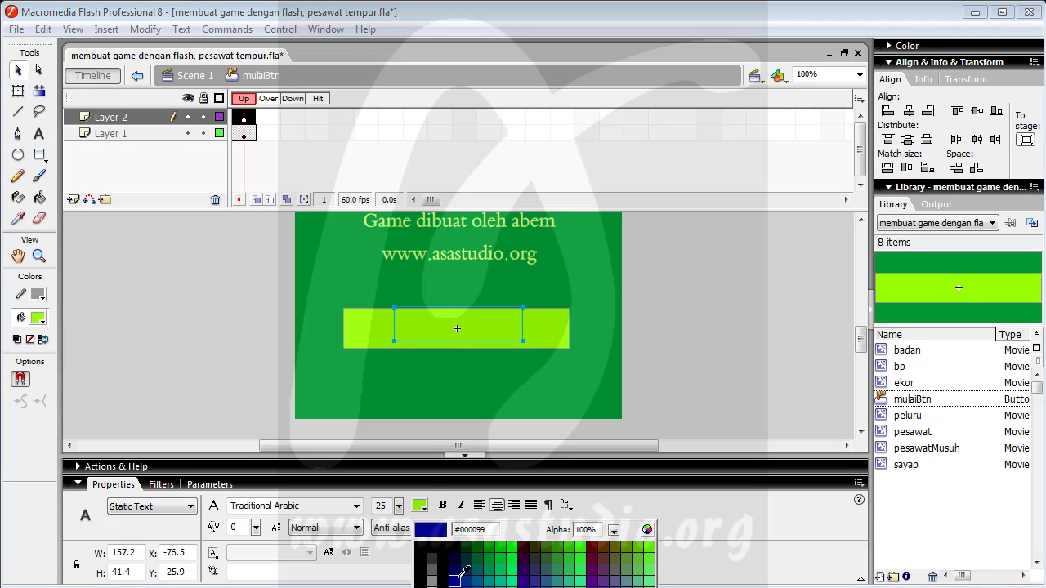
pyautogui.click(457, 576)
pyautogui.click(420, 505)
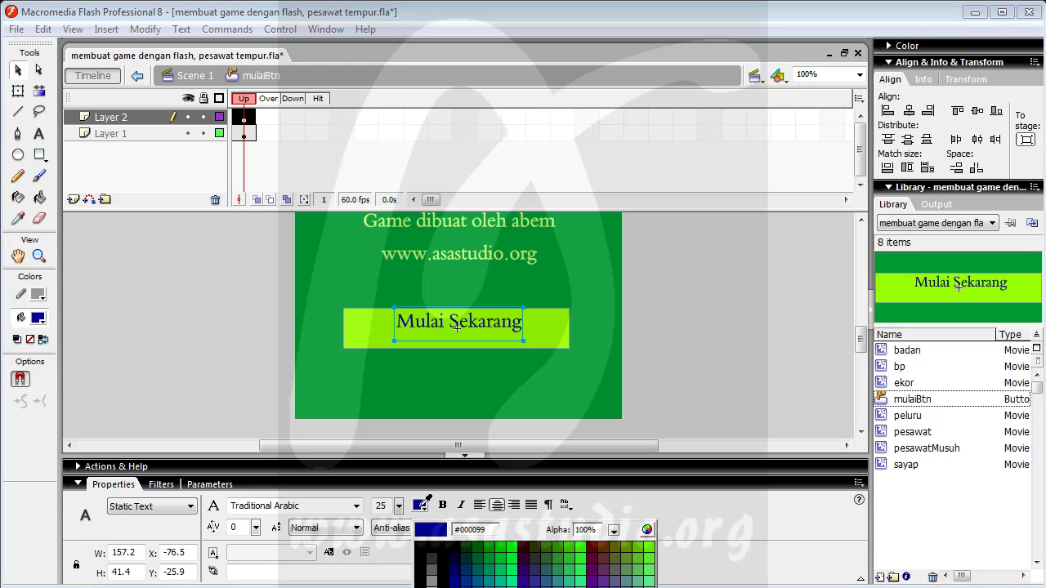
pyautogui.click(462, 579)
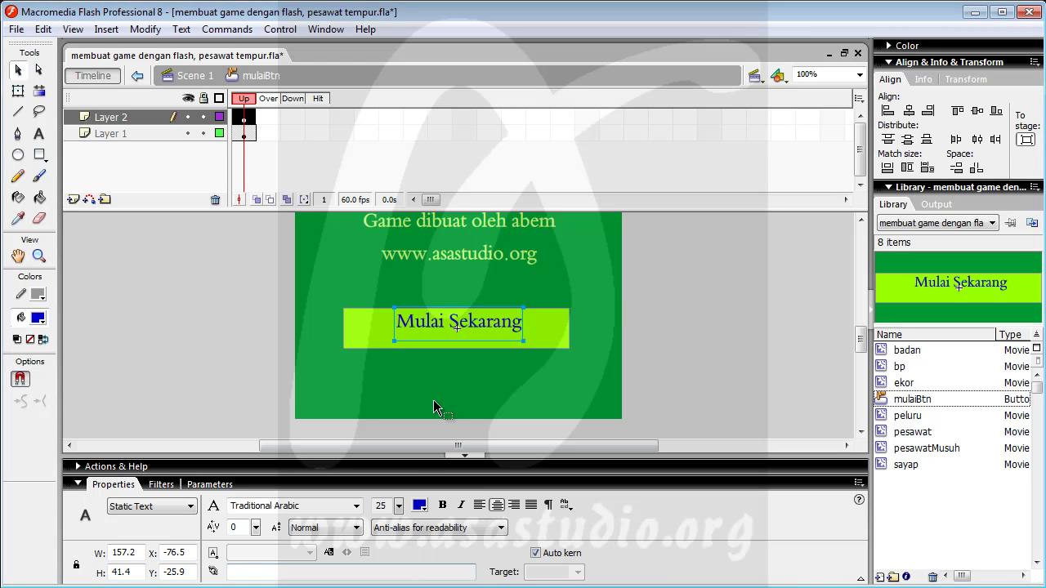
pyautogui.moveTo(399, 506); pyautogui.dragTo(401, 501)
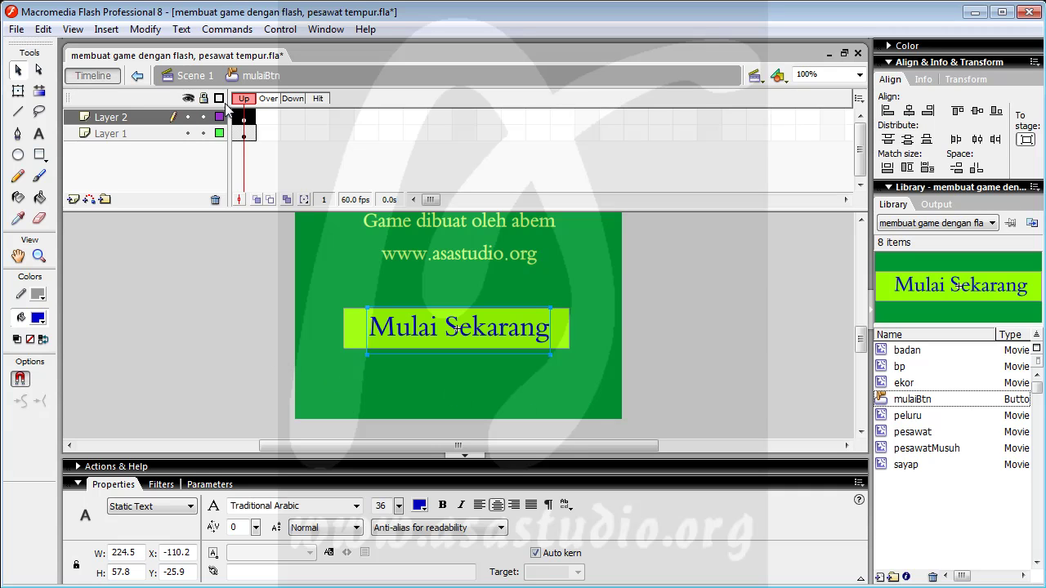
# - Insert keyframes for the button's Over state on both Layer 1 and Layer 2
pyautogui.moveTo(267, 116); pyautogui.dragTo(272, 139)
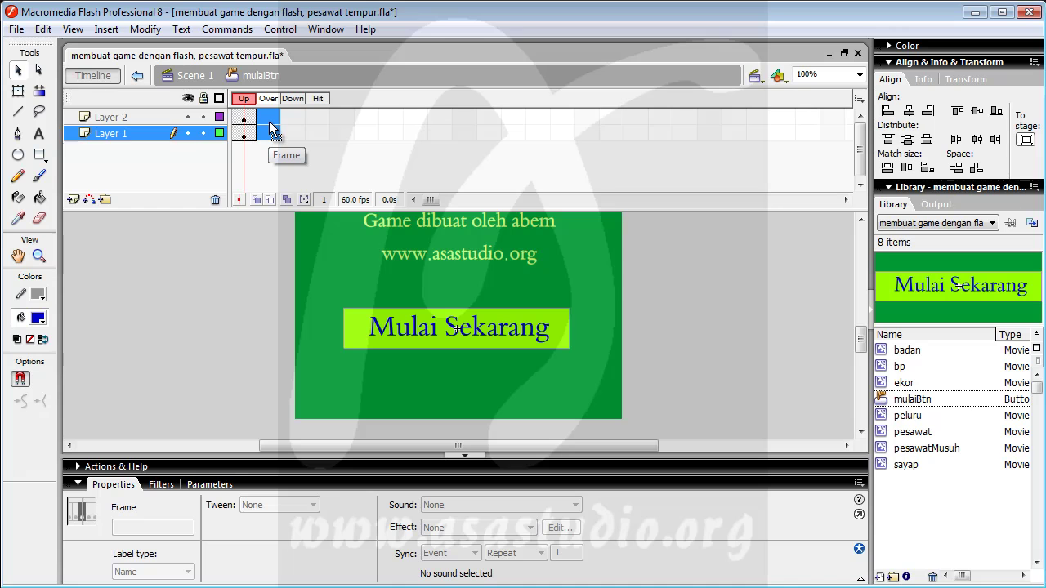
pyautogui.press('F6')
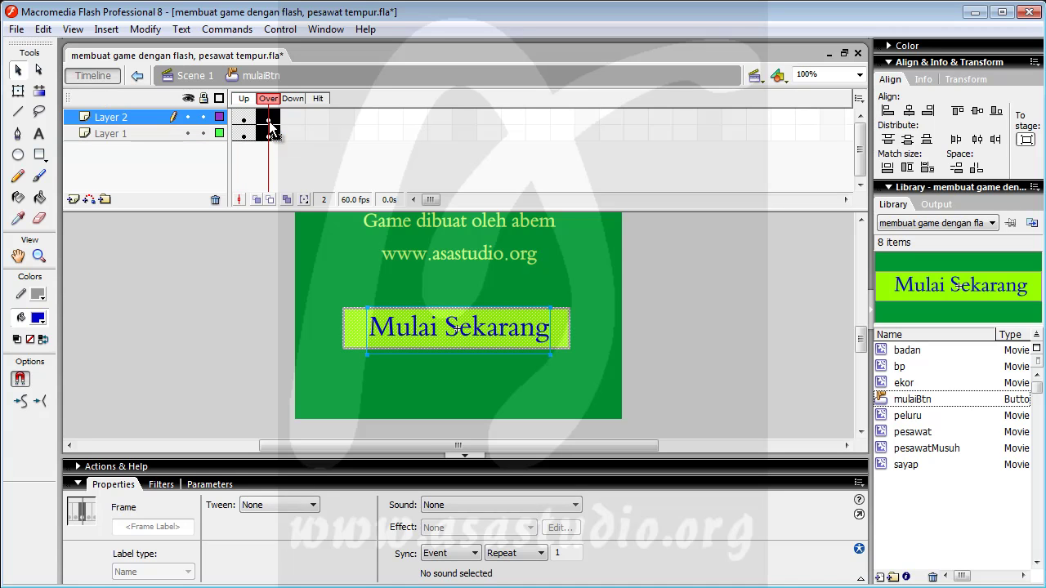
pyautogui.click(238, 338)
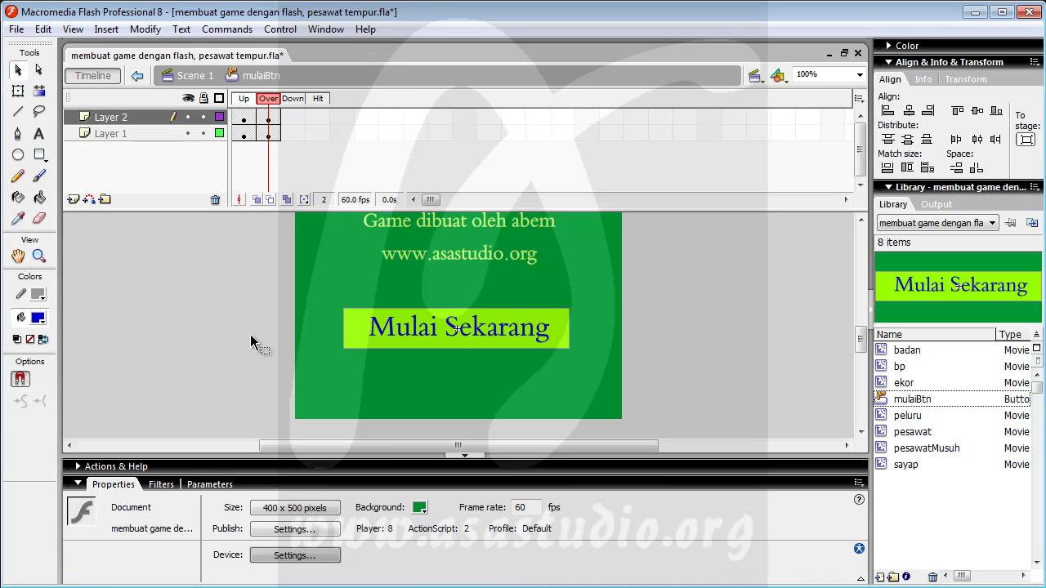
# - In the Over state, fill the button's rectangle with a darker green and recolour its text a lighter blue
pyautogui.click(361, 331)
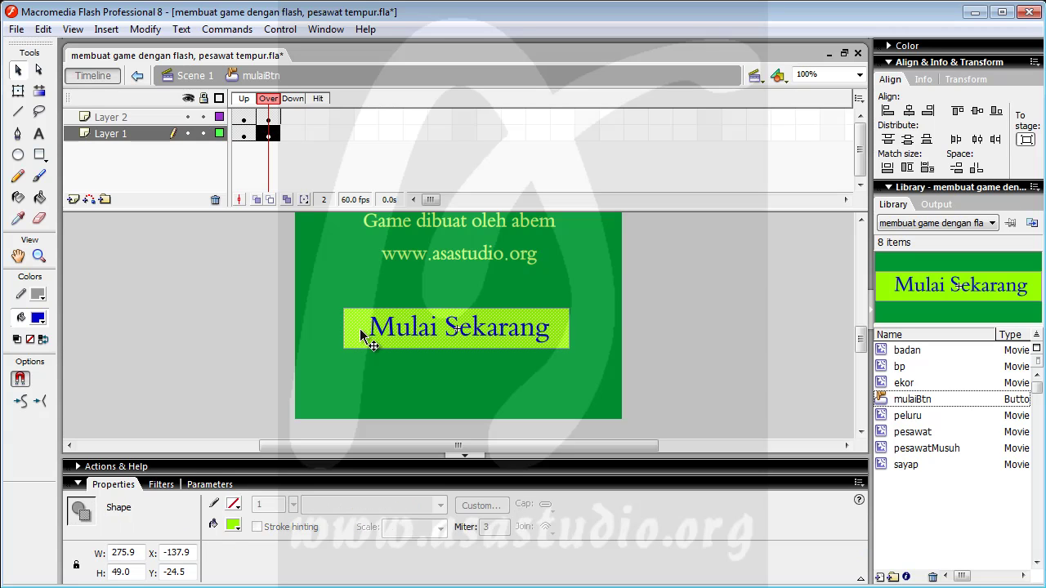
pyautogui.click(234, 526)
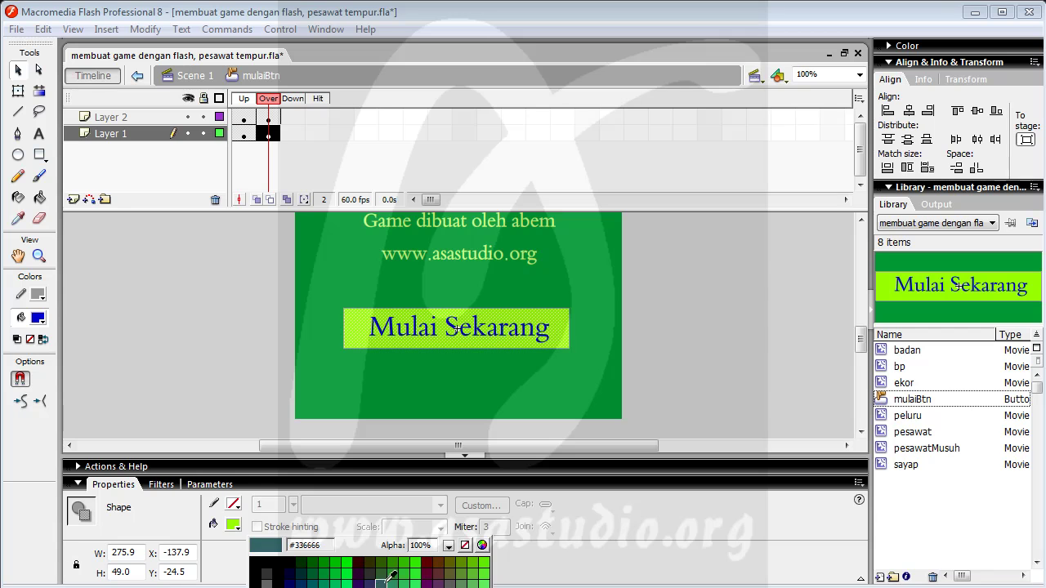
pyautogui.click(404, 561)
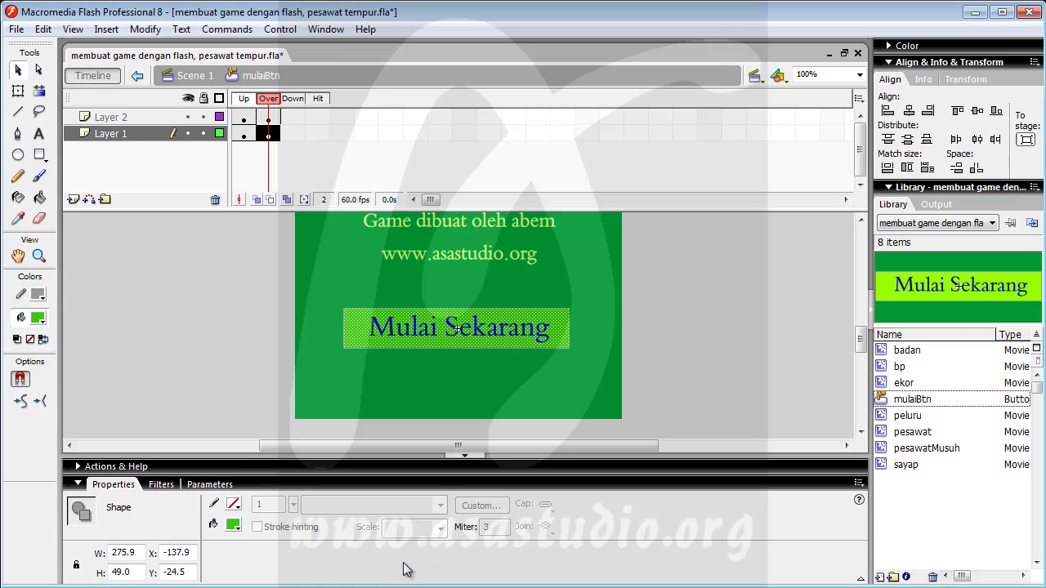
pyautogui.click(245, 327)
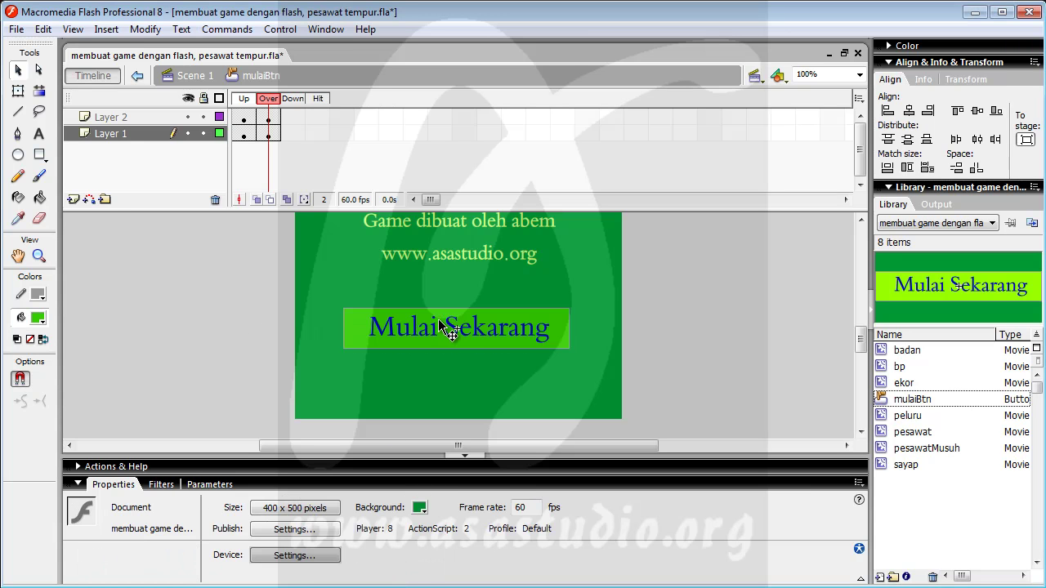
pyautogui.click(451, 324)
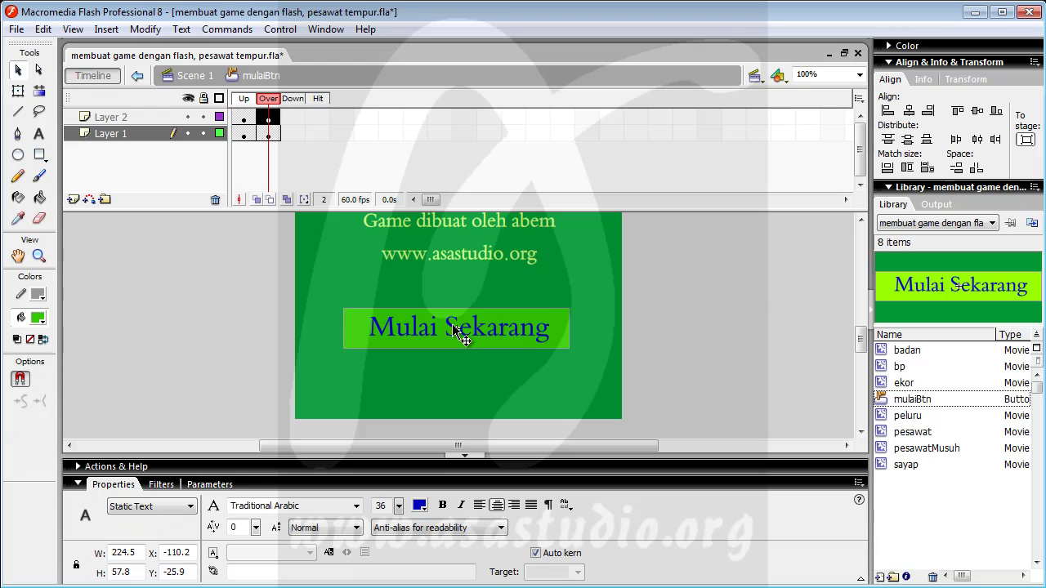
pyautogui.click(419, 506)
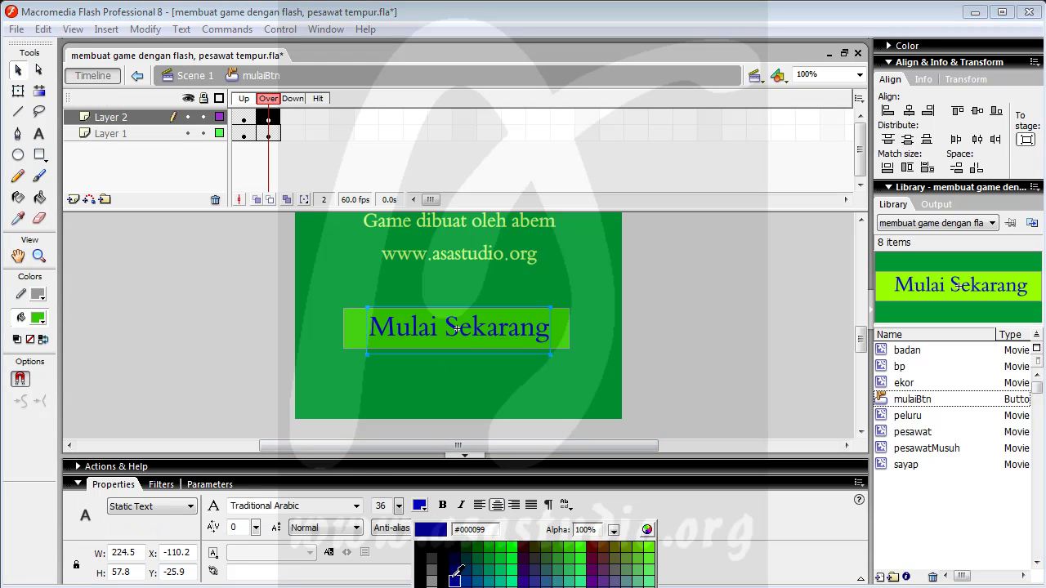
pyautogui.click(477, 584)
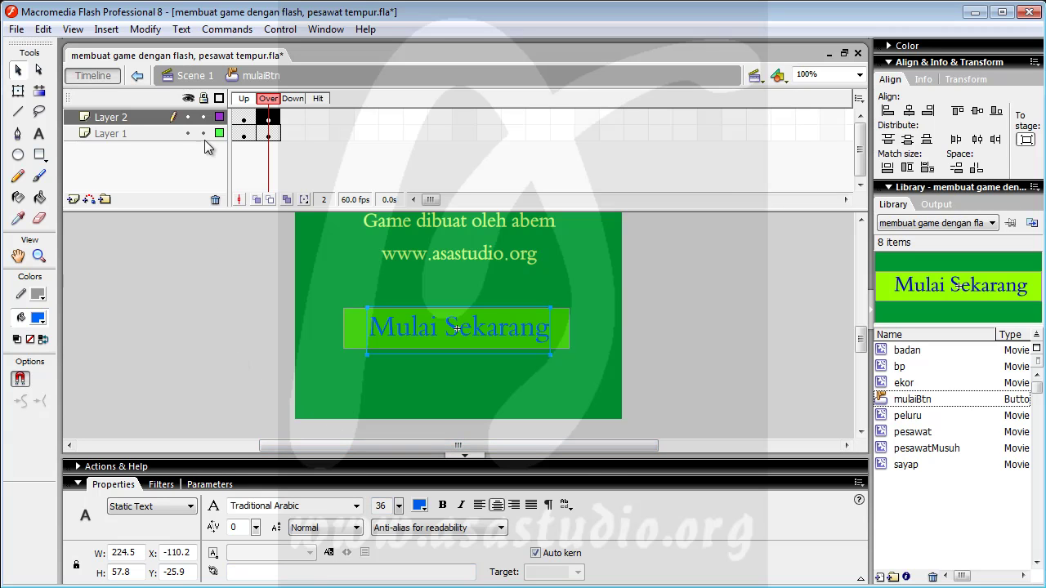
# - Return to Scene 1 and nudge the mulaiBtn button right to X 62
pyautogui.click(190, 75)
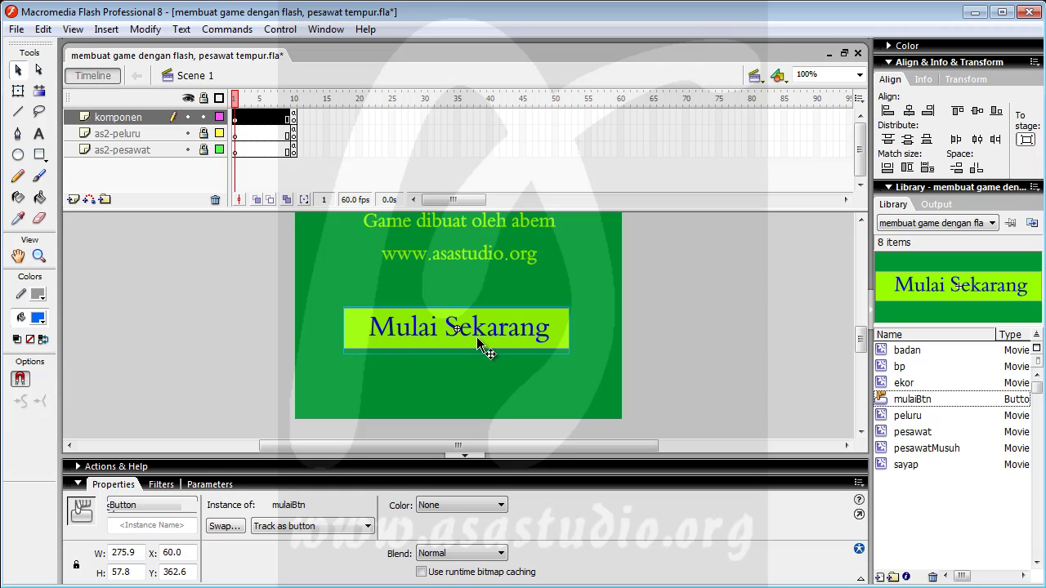
pyautogui.press('Right')
pyautogui.press('Right')
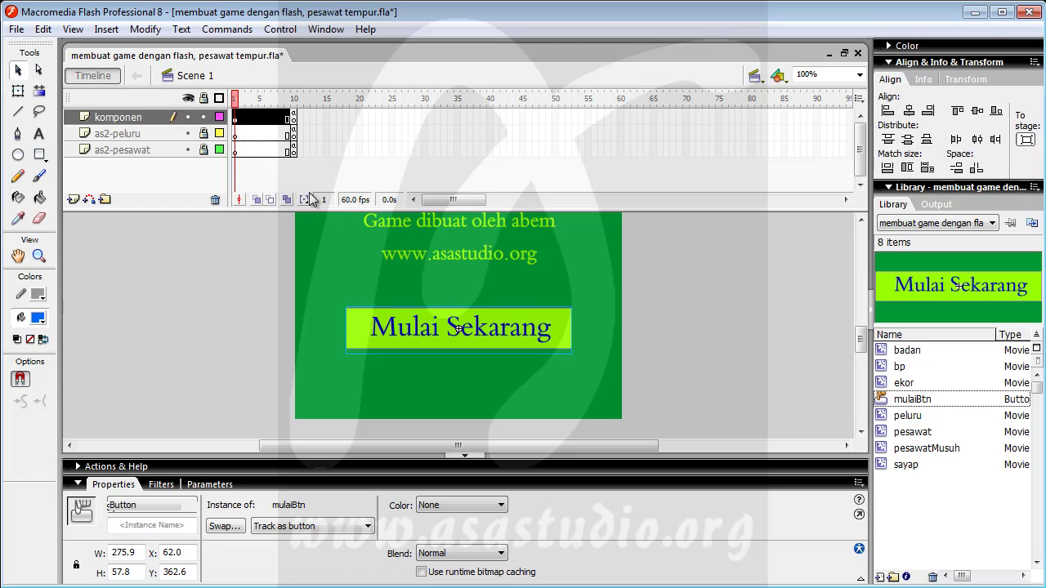
# - Test the movie to check the opening screen, and close the preview
pyautogui.click(279, 29)
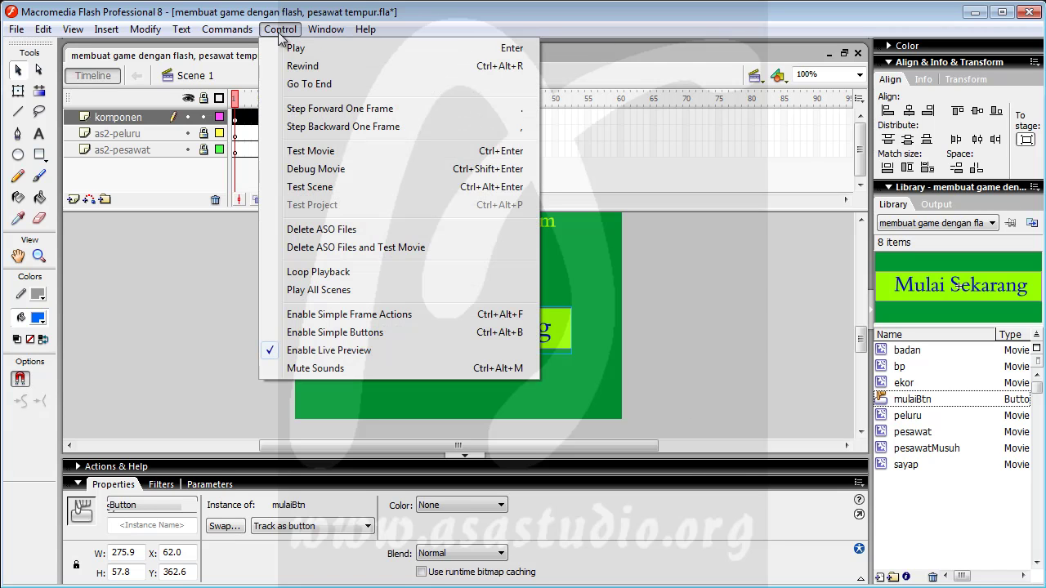
pyautogui.click(286, 150)
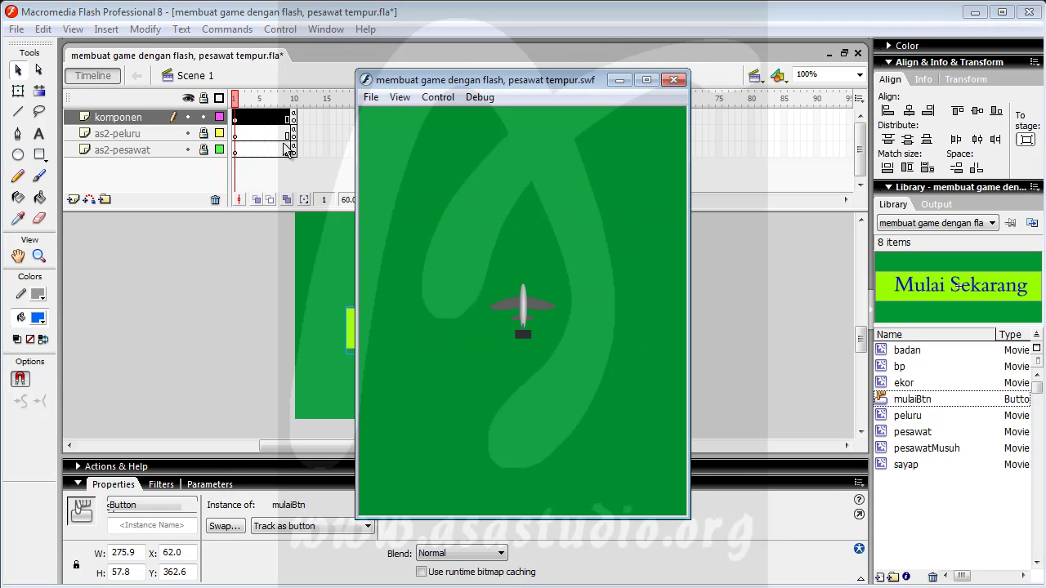
pyautogui.click(674, 80)
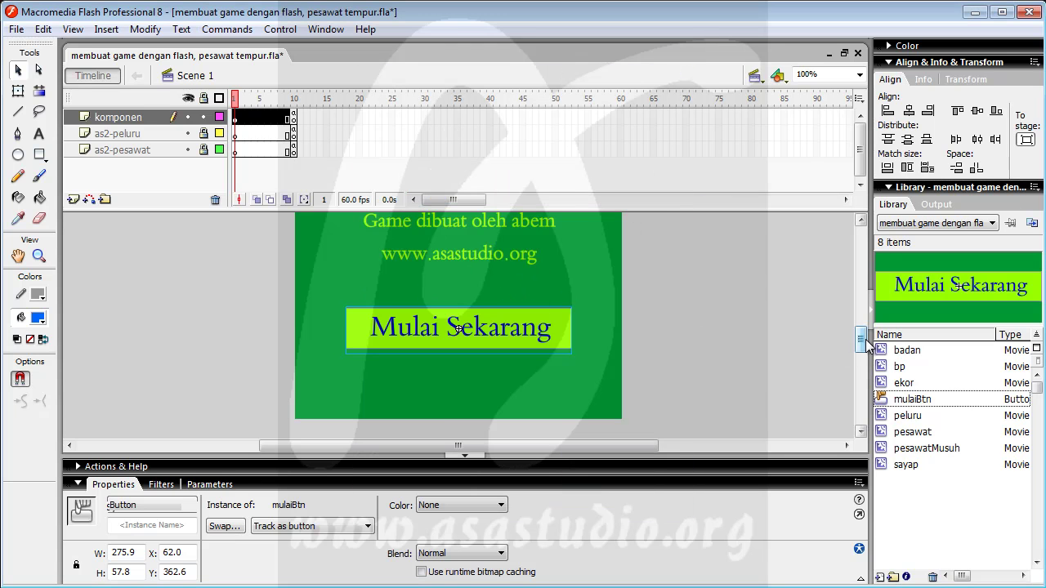
# - Add a stop(); action to frame 1 of the as2-peluru layer
pyautogui.moveTo(864, 343); pyautogui.dragTo(868, 314)
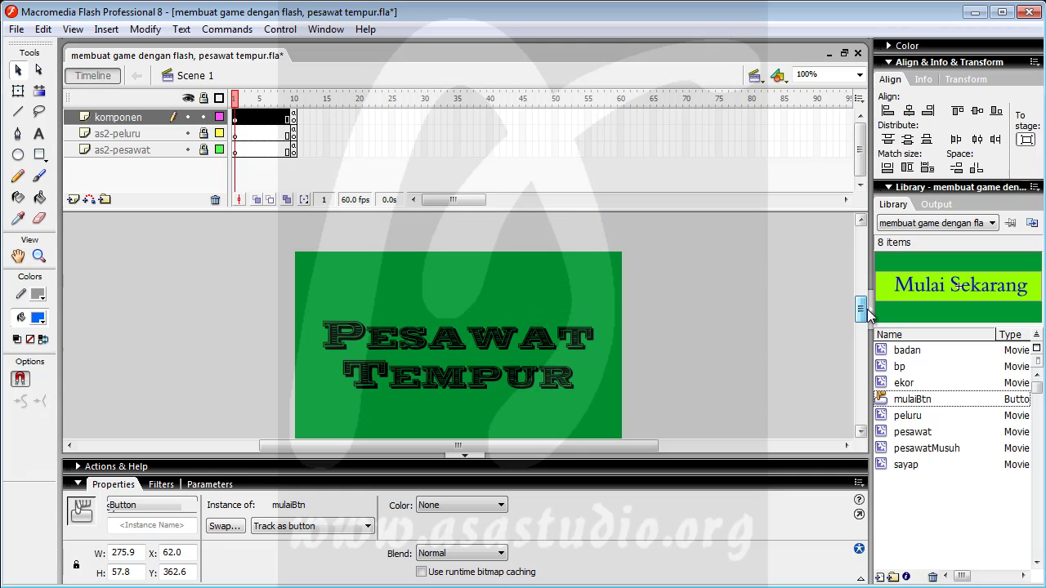
pyautogui.click(236, 134)
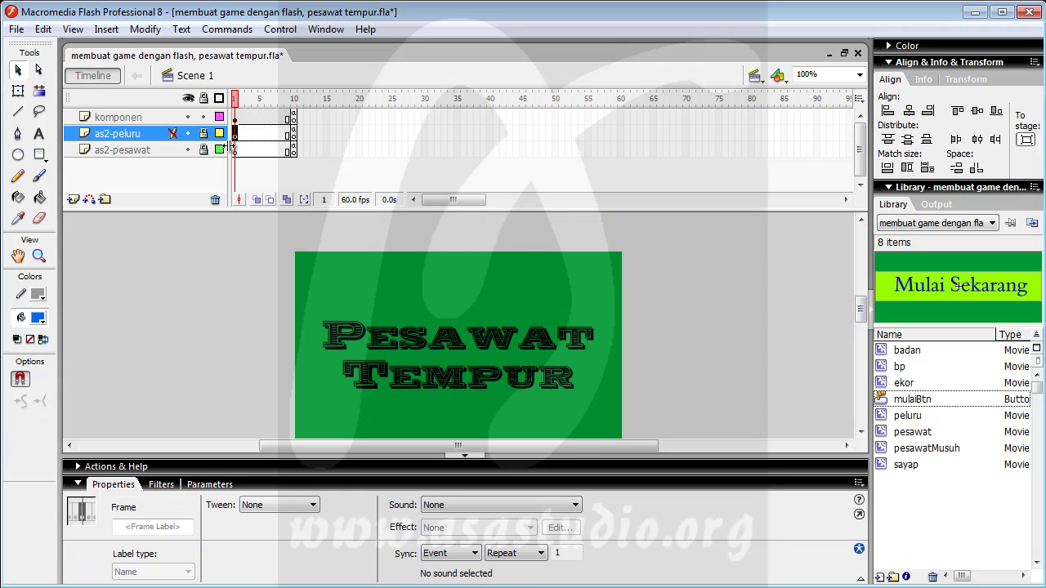
pyautogui.click(275, 464)
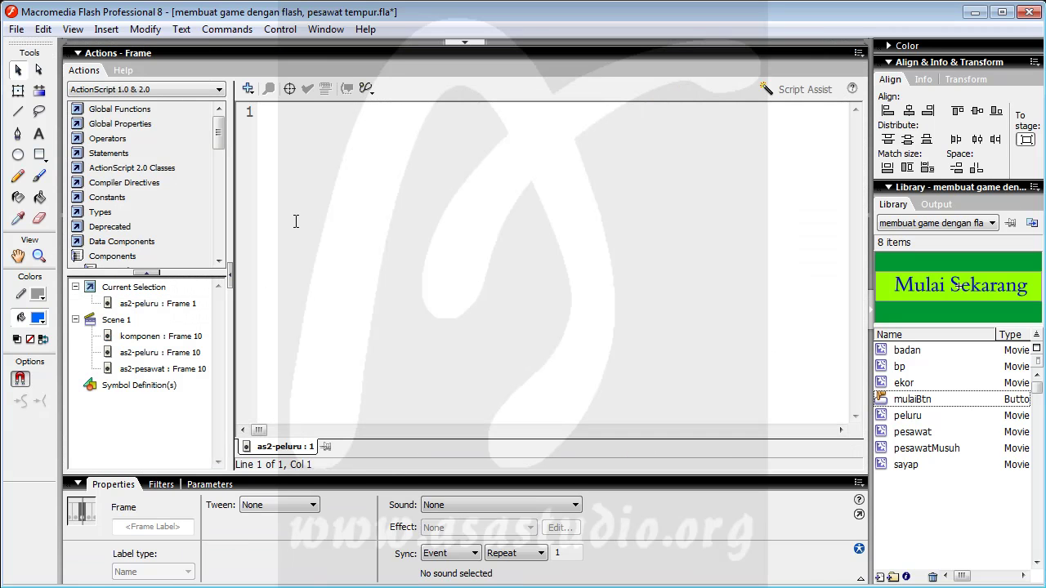
pyautogui.click(296, 220)
pyautogui.write('stop();')
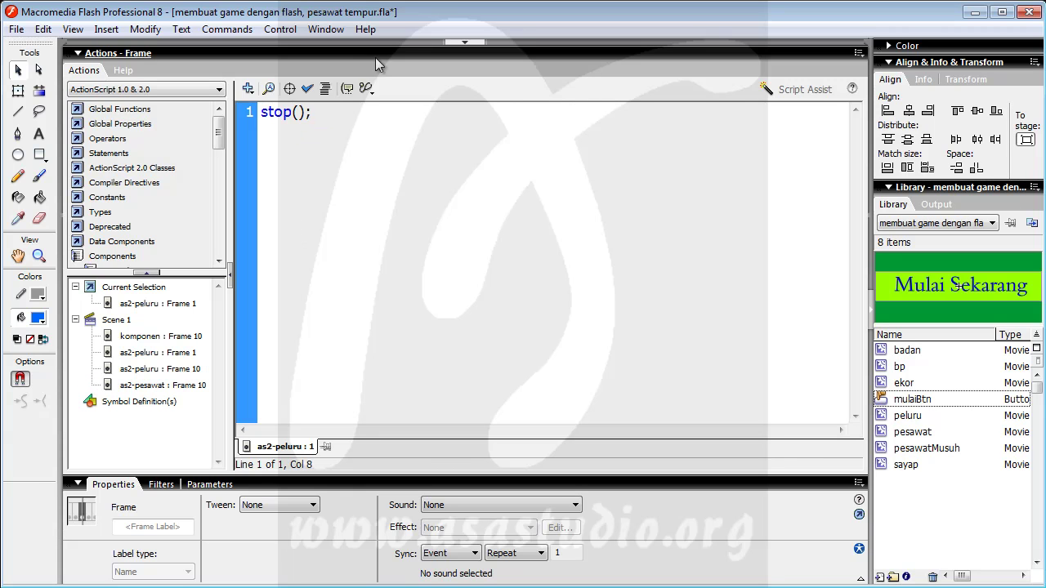
pyautogui.click(373, 56)
# - Test the movie again with the stop action on frame 1, and close the preview
pyautogui.click(280, 28)
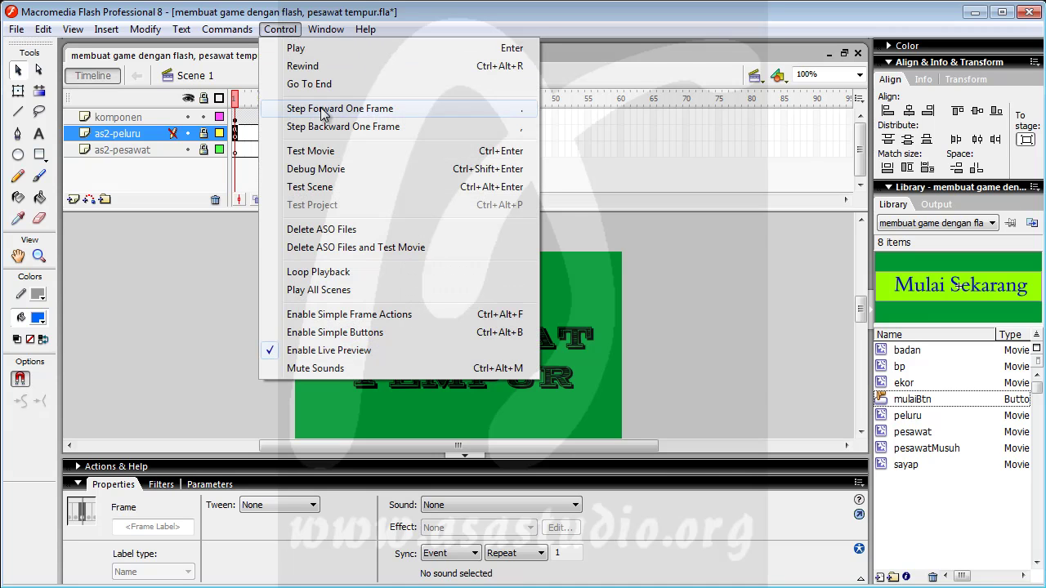
pyautogui.click(322, 152)
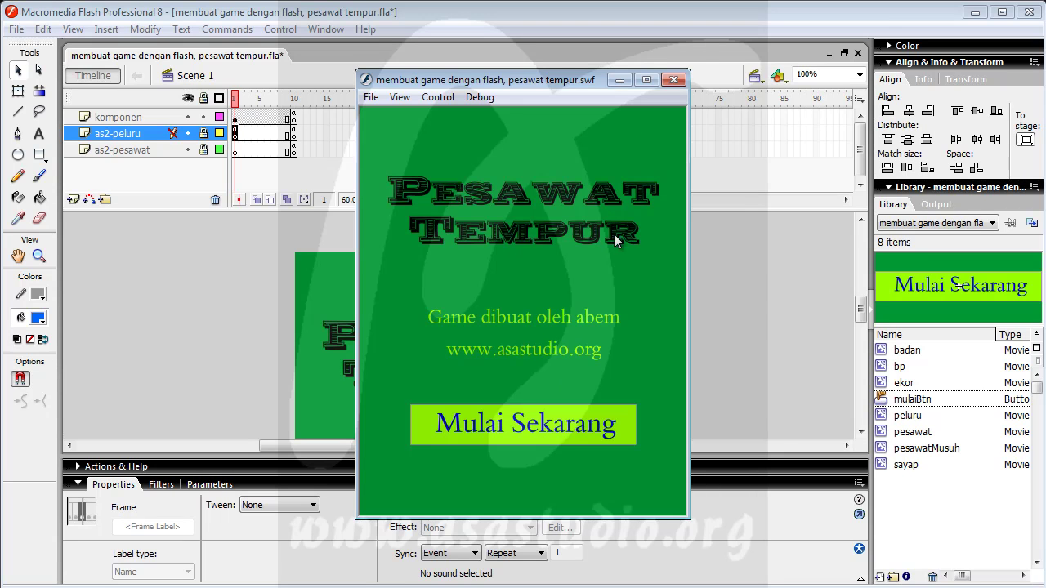
pyautogui.click(674, 80)
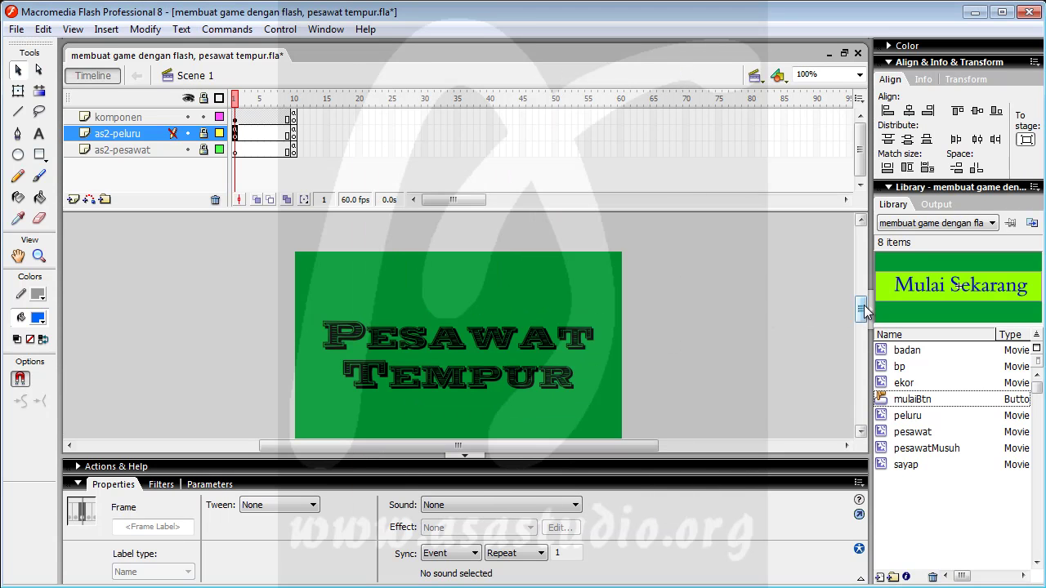
# - Place a pesawat instance on the komponen layer, below the start button's left end at about X 39, Y 419
pyautogui.moveTo(863, 311); pyautogui.dragTo(864, 343)
pyautogui.click(915, 433)
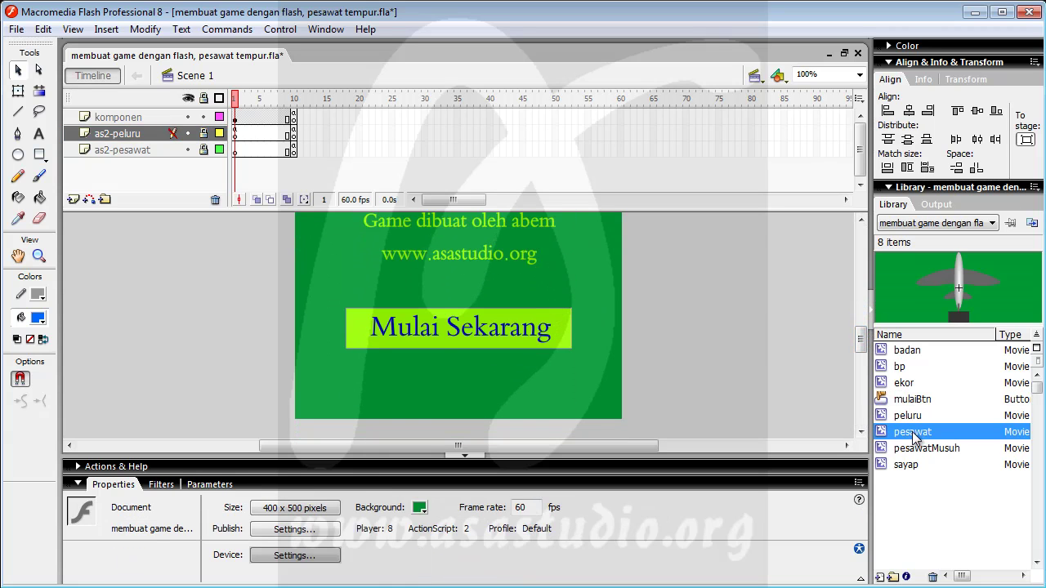
pyautogui.moveTo(923, 438); pyautogui.dragTo(367, 372)
pyautogui.click(129, 121)
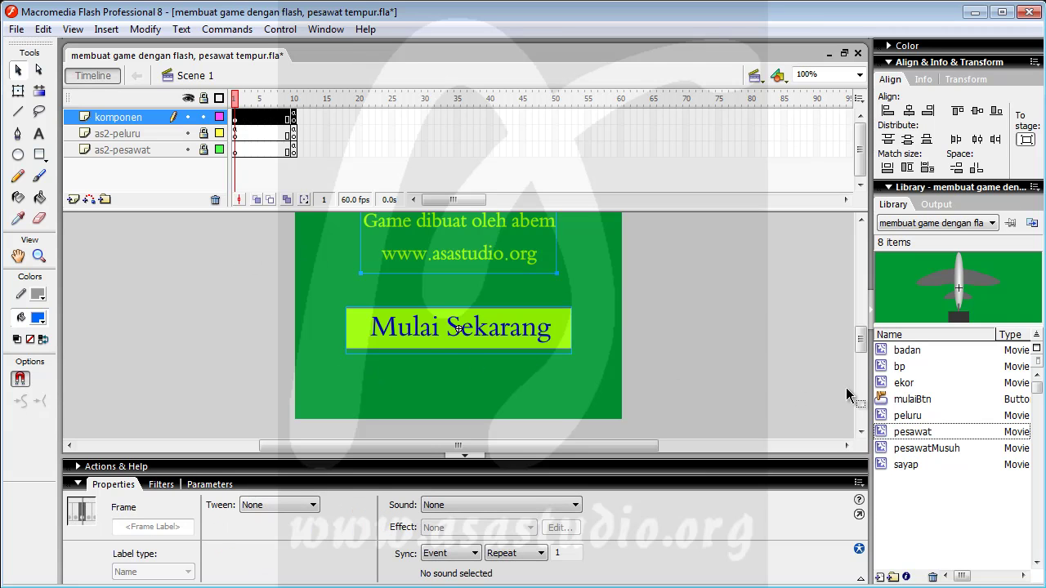
pyautogui.moveTo(882, 439); pyautogui.dragTo(360, 382)
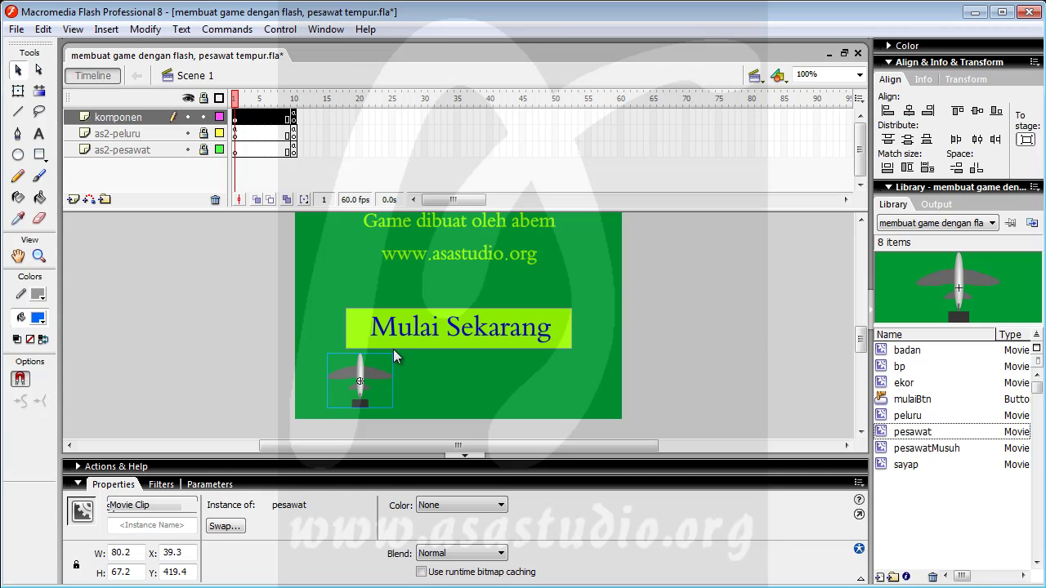
# - Paste a copy of the grey plane in place and shift it right to X 129.3
pyautogui.hotkey('ctrl', 'shift', 'v')
pyautogui.hotkey('shift', 'Right')
pyautogui.hotkey('shift', 'Right')
pyautogui.hotkey('shift', 'Right')
pyautogui.hotkey('shift', 'Right')
pyautogui.hotkey('shift', 'Right')
pyautogui.hotkey('shift', 'Right')
pyautogui.hotkey('shift', 'Right')
pyautogui.hotkey('shift', 'Right')
pyautogui.hotkey('shift', 'Right')
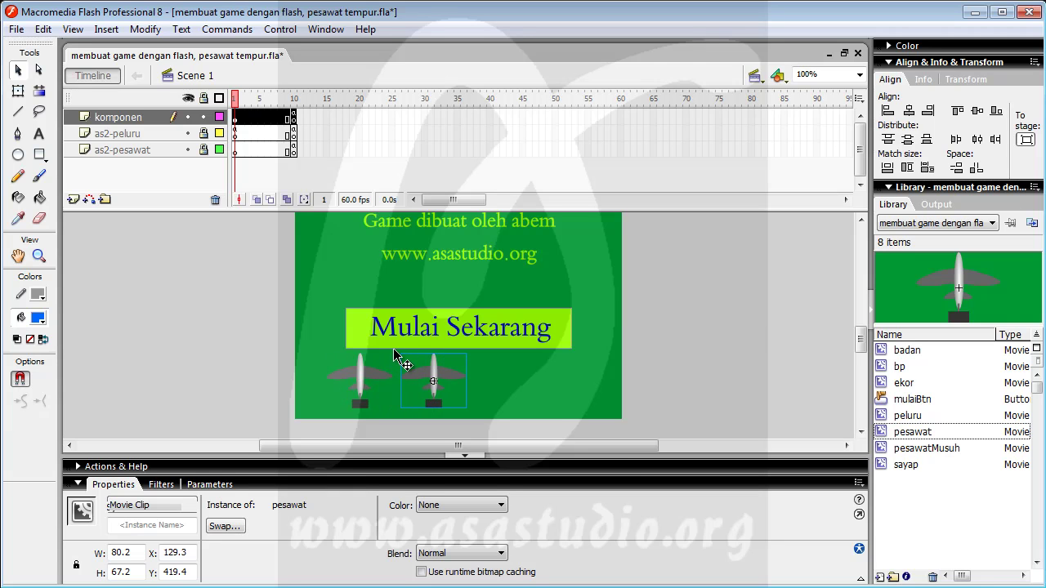
# - Add a third grey plane to the row at X 219.3
pyautogui.hotkey('shift', 'Left')
pyautogui.hotkey('shift', 'Left')
pyautogui.hotkey('shift', 'Left')
pyautogui.hotkey('shift', 'Left')
pyautogui.hotkey('shift', 'Left')
pyautogui.hotkey('shift', 'Left')
pyautogui.hotkey('shift', 'Left')
pyautogui.hotkey('shift', 'Left')
pyautogui.hotkey('shift', 'Left')
pyautogui.hotkey('shift', 'Right')
pyautogui.hotkey('shift', 'Right')
pyautogui.hotkey('shift', 'Right')
pyautogui.hotkey('shift', 'Right')
pyautogui.hotkey('shift', 'Right')
pyautogui.hotkey('shift', 'Right')
pyautogui.hotkey('shift', 'Right')
pyautogui.hotkey('shift', 'Right')
pyautogui.hotkey('shift', 'Right')
pyautogui.hotkey('shift', 'Right')
pyautogui.hotkey('shift', 'Right')
pyautogui.hotkey('shift', 'Right')
pyautogui.hotkey('shift', 'Right')
pyautogui.hotkey('shift', 'Right')
pyautogui.hotkey('shift', 'Right')
pyautogui.hotkey('shift', 'Right')
pyautogui.hotkey('shift', 'Right')
pyautogui.hotkey('shift', 'Right')
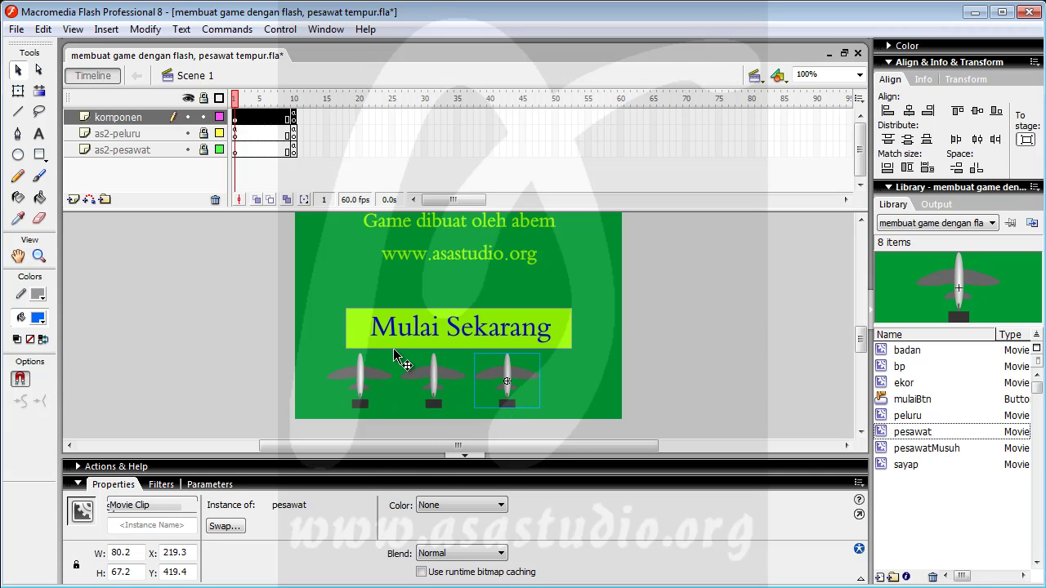
# - Try to centre the three grey planes horizontally, with and without aligning to the stage, undoing each attempt
pyautogui.moveTo(270, 369); pyautogui.dragTo(648, 433)
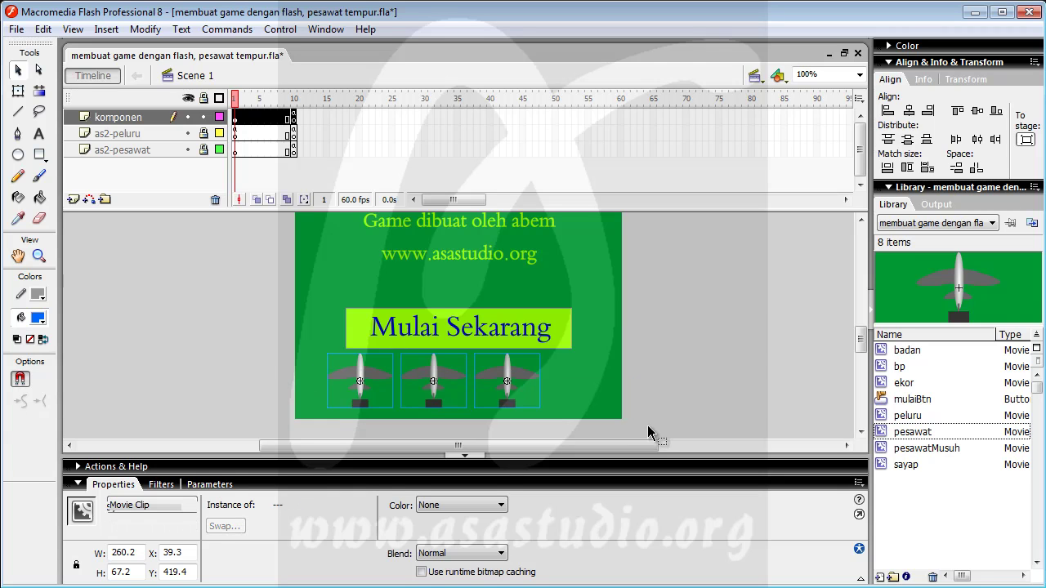
pyautogui.click(909, 110)
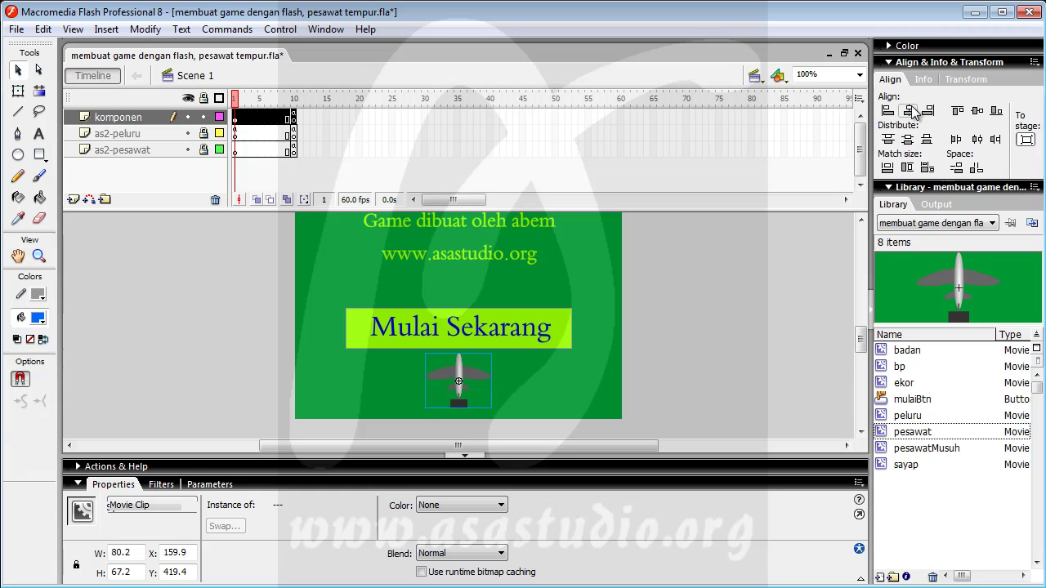
pyautogui.hotkey('ctrl', 'z')
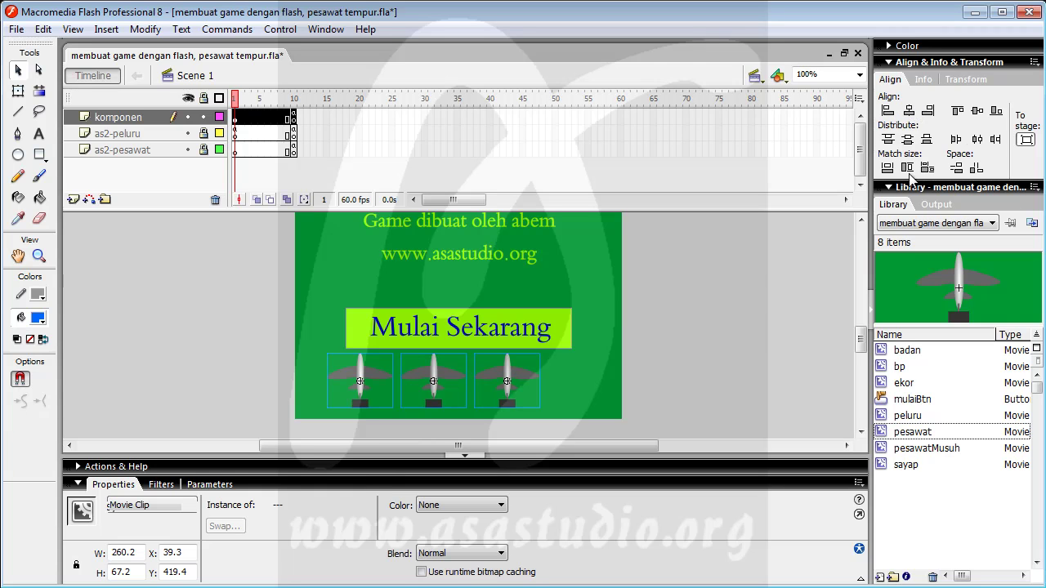
pyautogui.click(1026, 140)
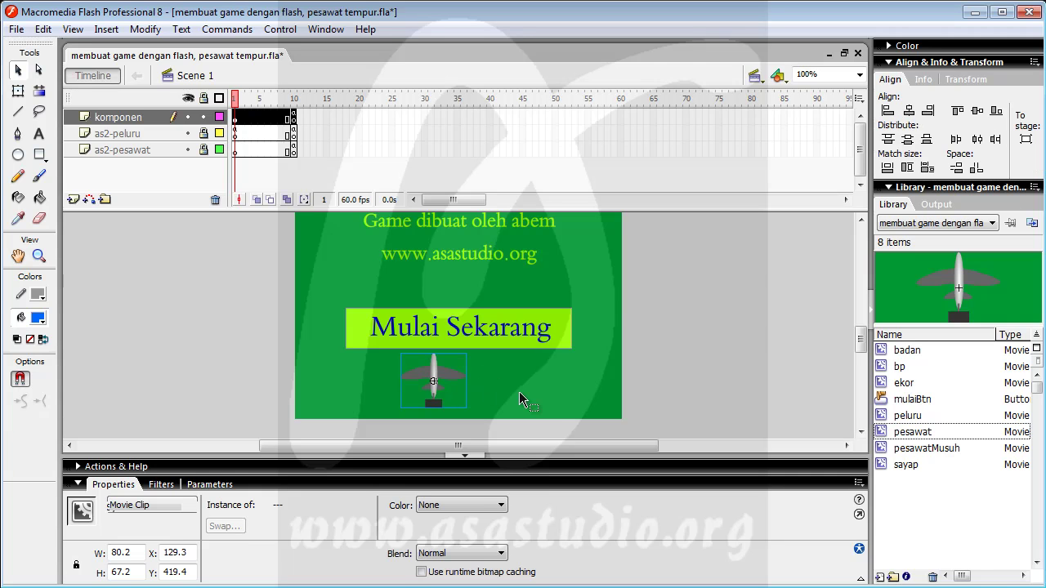
pyautogui.hotkey('ctrl', 'z')
# - Select the three grey planes and nudge the row right to X 70.3
pyautogui.moveTo(277, 375); pyautogui.dragTo(611, 420)
pyautogui.press('Right')
pyautogui.press('Right')
pyautogui.press('Right')
pyautogui.press('Right')
pyautogui.press('Right')
pyautogui.press('Right')
pyautogui.press('Right')
pyautogui.press('Right')
pyautogui.press('Right')
pyautogui.press('Right')
pyautogui.press('Right')
pyautogui.press('Right')
pyautogui.press('Right')
pyautogui.press('Right')
pyautogui.press('Right')
pyautogui.press('Right')
pyautogui.press('Right')
pyautogui.press('Right')
pyautogui.press('Right')
pyautogui.press('Right')
pyautogui.press('Right')
pyautogui.press('Right')
pyautogui.press('Right')
pyautogui.press('Right')
pyautogui.press('Right')
pyautogui.press('Right')
pyautogui.press('Right')
pyautogui.press('Right')
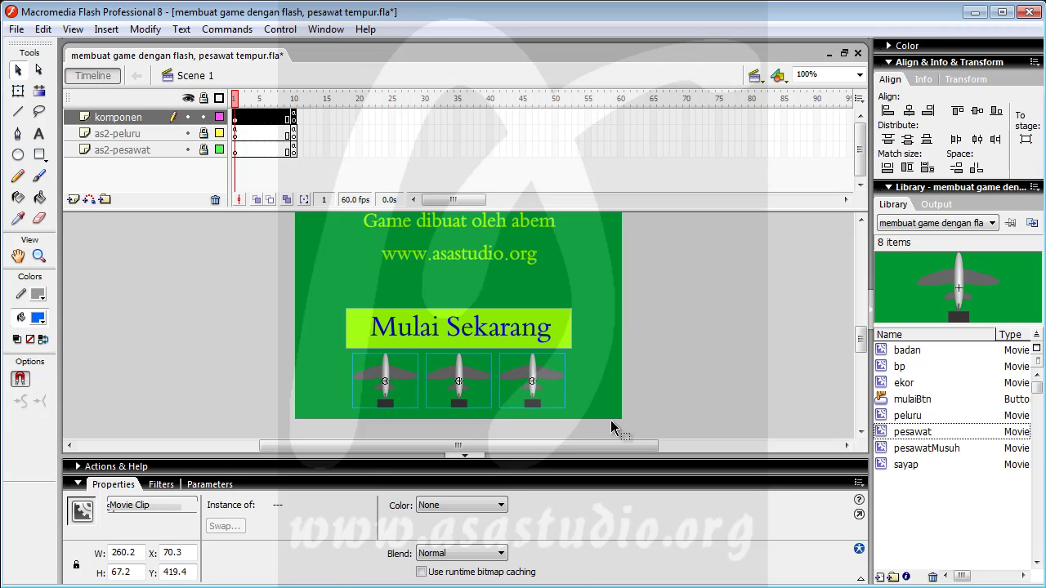
# - Place a pesawatMusuh instance under the title at about X 79, Y 176, and give it a 50% red tint
pyautogui.moveTo(860, 350); pyautogui.dragTo(861, 320)
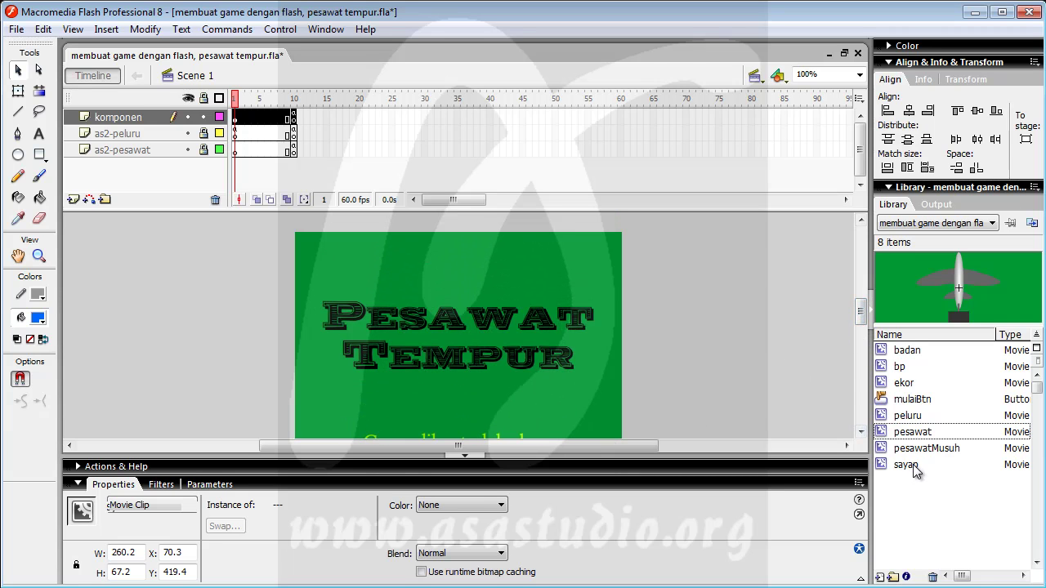
pyautogui.moveTo(918, 449); pyautogui.dragTo(392, 405)
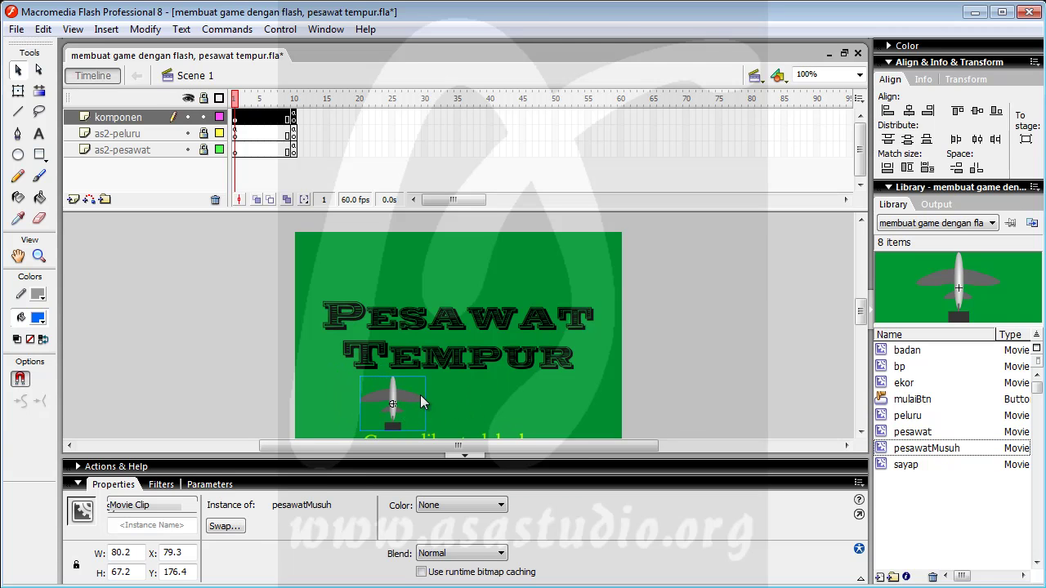
pyautogui.click(478, 507)
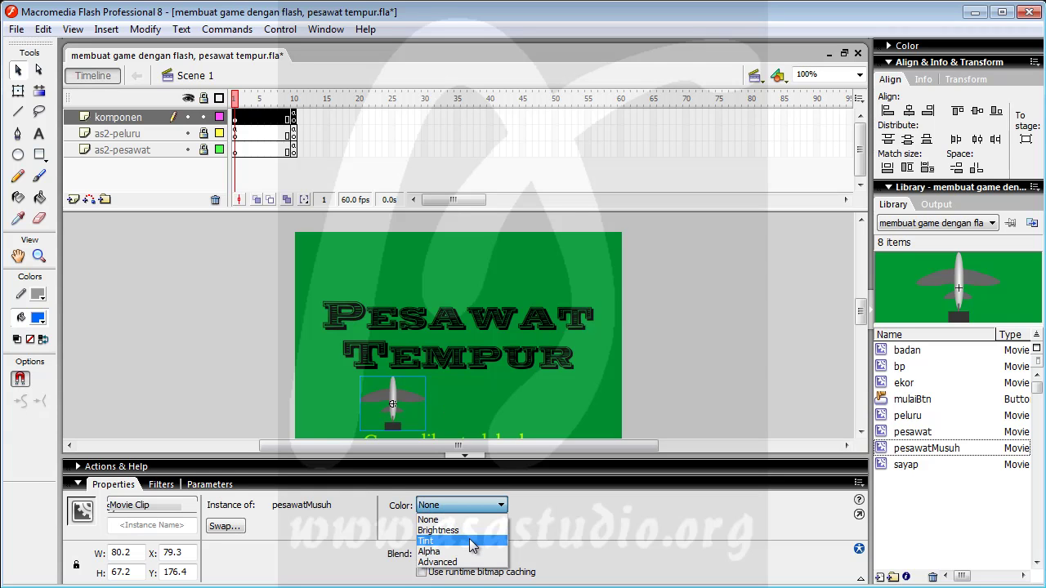
pyautogui.click(473, 541)
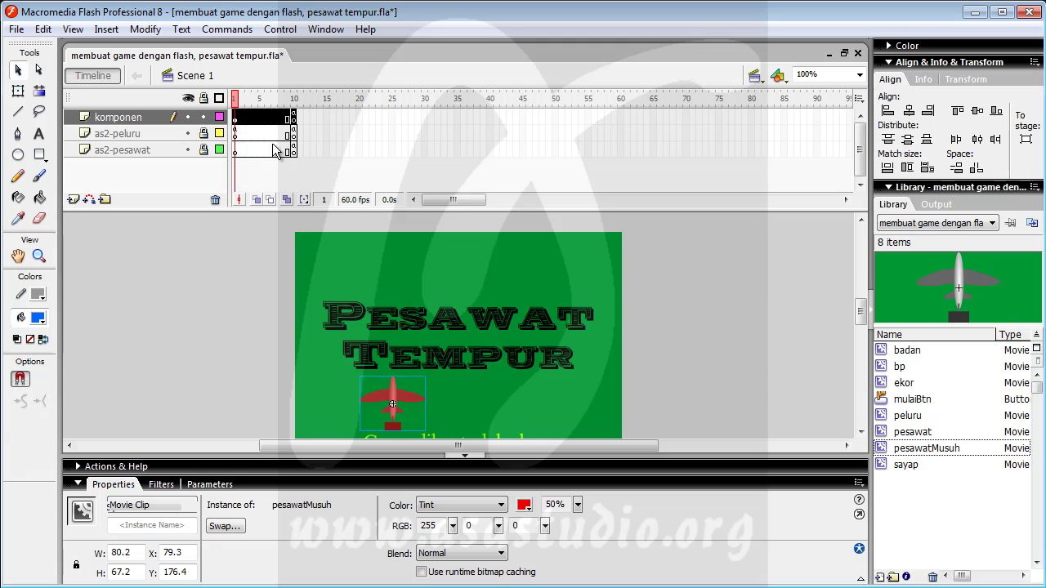
# - Rotate the red enemy plane 180° with Free Transform so its nose points down
pyautogui.click(18, 90)
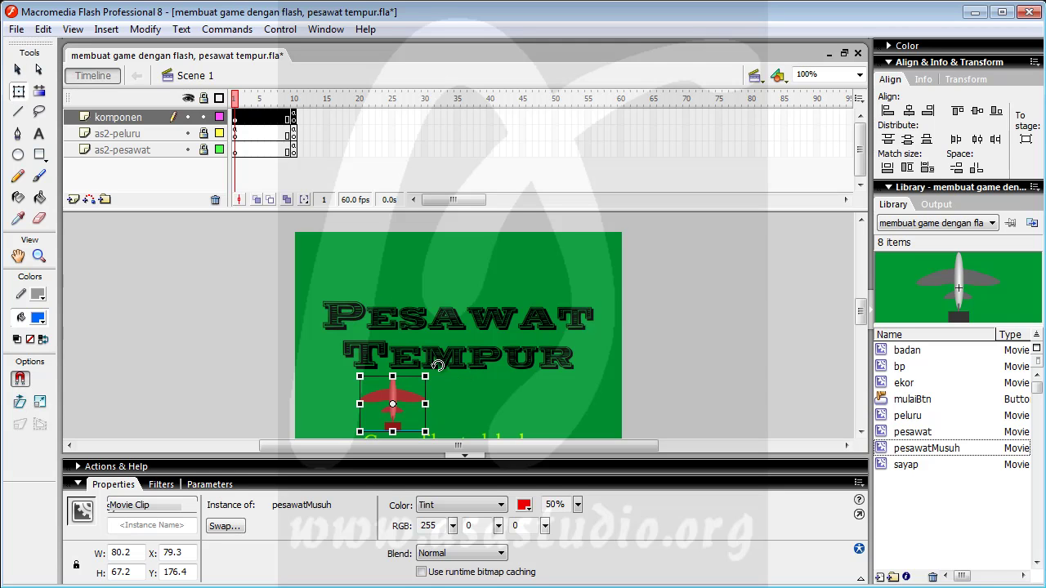
pyautogui.moveTo(437, 366); pyautogui.dragTo(297, 572)
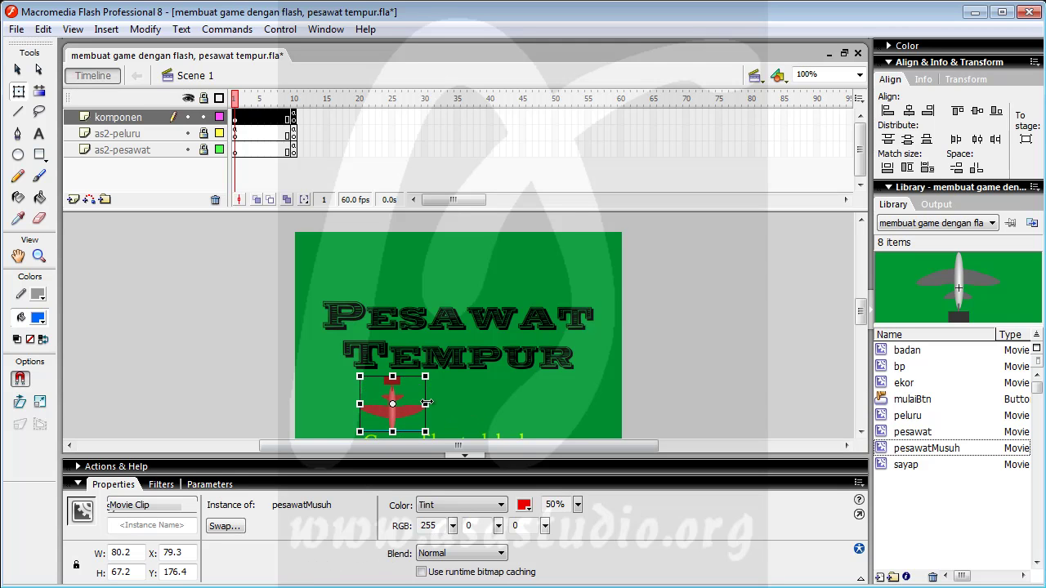
pyautogui.click(18, 69)
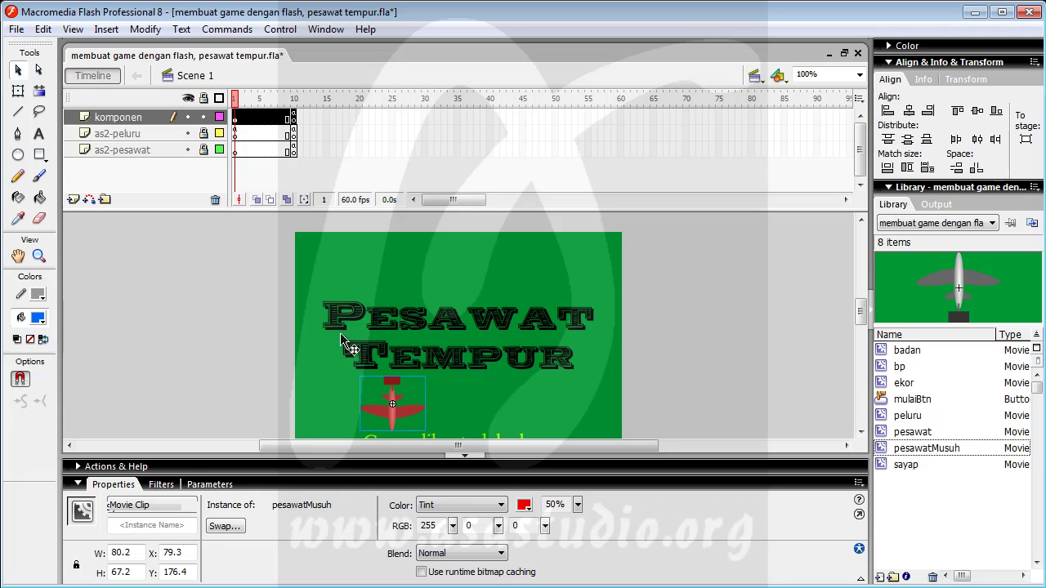
# - Duplicate the red enemy plane twice to form an evenly spaced row, with the last copy at X 259.3
pyautogui.moveTo(419, 403); pyautogui.dragTo(492, 403)
pyautogui.click(419, 403)
pyautogui.moveTo(419, 397); pyautogui.dragTo(549, 397)
pyautogui.hotkey('shift', 'Right')
pyautogui.hotkey('shift', 'Right')
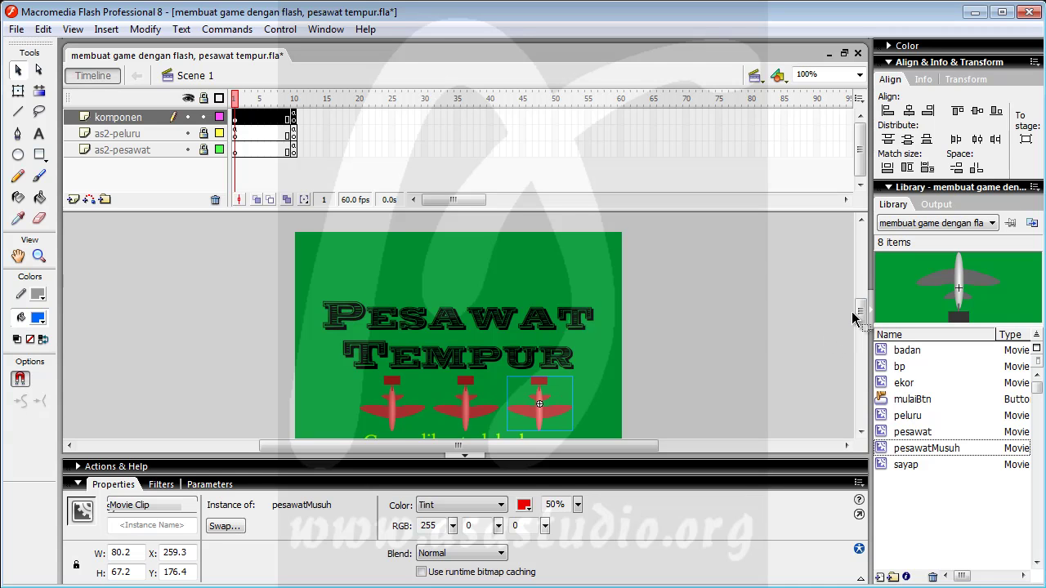
# - Select the three red enemy planes and nudge the row left to X 70.3
pyautogui.moveTo(860, 312); pyautogui.dragTo(860, 327)
pyautogui.moveTo(675, 298); pyautogui.dragTo(327, 309)
pyautogui.press('Left')
pyautogui.press('Left')
pyautogui.press('Left')
pyautogui.press('Left')
pyautogui.press('Left')
pyautogui.press('Left')
pyautogui.press('Left')
pyautogui.press('Left')
pyautogui.press('Left')
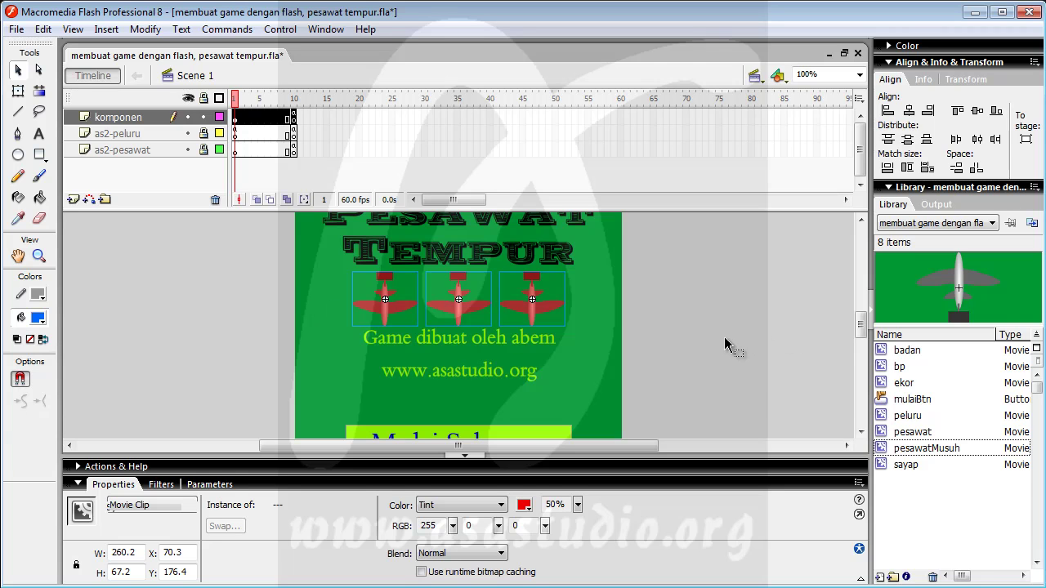
# - Select the start button together with the three grey planes and nudge them up to Y 322.6
pyautogui.hotkey('ctrl', '-')
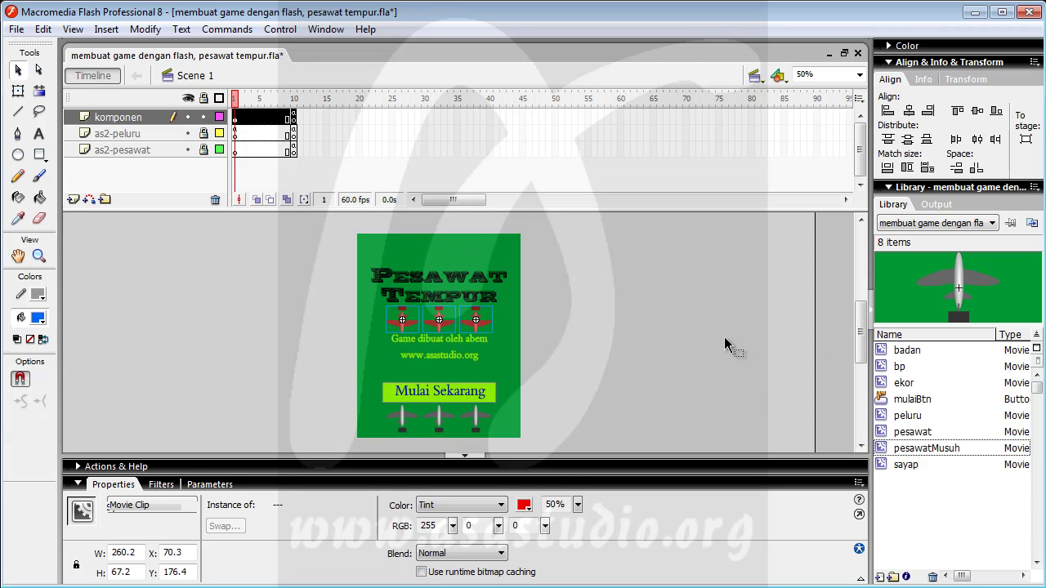
pyautogui.moveTo(336, 367); pyautogui.dragTo(554, 440)
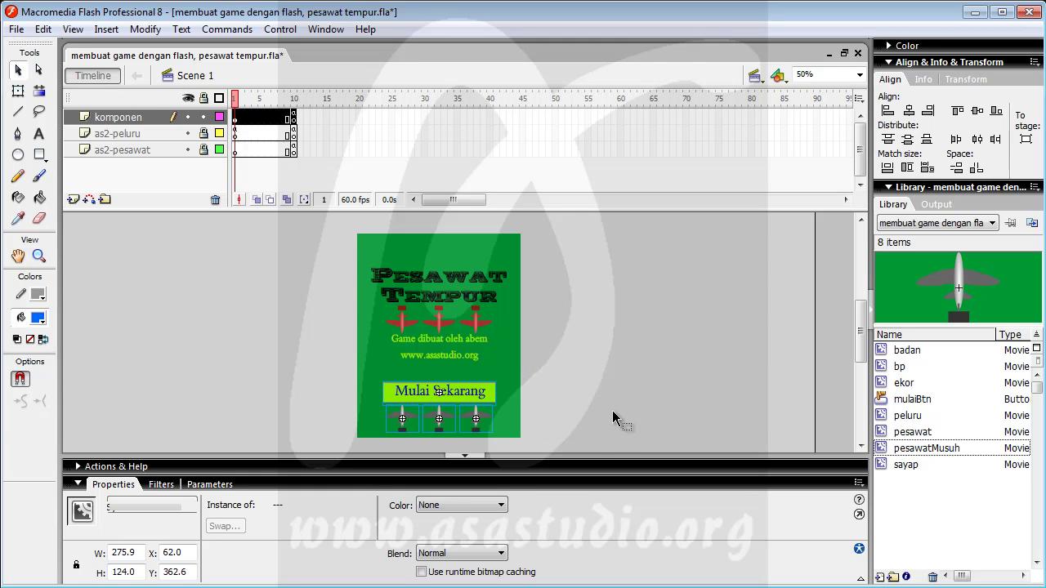
pyautogui.press('Up')
pyautogui.press('Up')
pyautogui.press('Up')
pyautogui.press('Up')
pyautogui.press('Up')
pyautogui.press('Up')
pyautogui.press('Up')
pyautogui.press('Up')
pyautogui.press('Up')
pyautogui.press('Up')
pyautogui.press('Up')
pyautogui.press('Up')
pyautogui.press('Up')
pyautogui.press('Up')
pyautogui.press('Up')
pyautogui.press('Up')
pyautogui.press('Up')
pyautogui.press('Up')
pyautogui.press('Up')
pyautogui.press('Up')
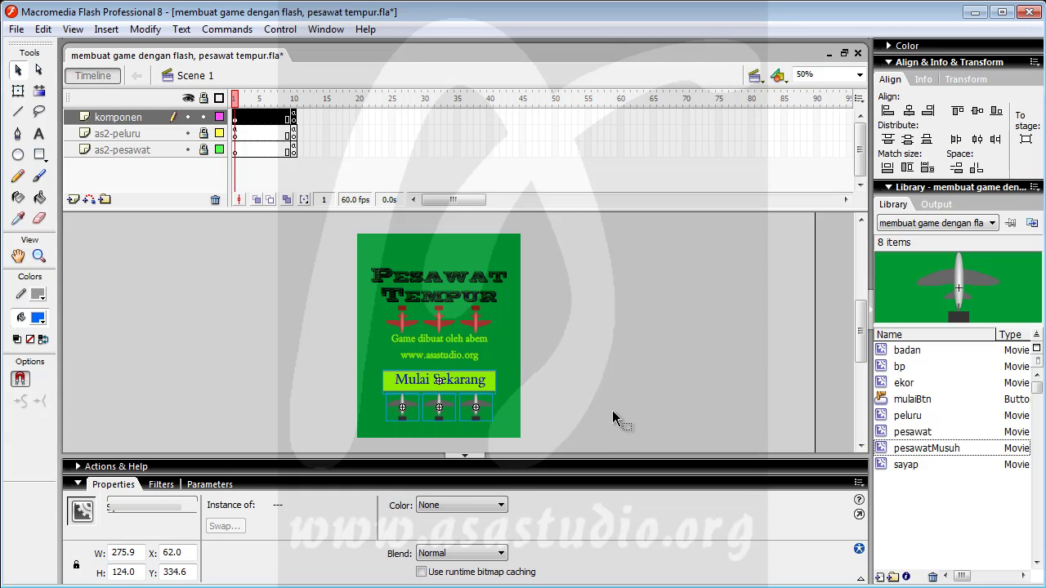
pyautogui.press('Up')
pyautogui.press('Up')
pyautogui.press('Up')
pyautogui.press('Up')
pyautogui.press('Up')
pyautogui.press('Up')
pyautogui.press('Up')
pyautogui.press('Up')
pyautogui.press('Up')
pyautogui.press('Up')
pyautogui.press('Up')
pyautogui.press('Up')
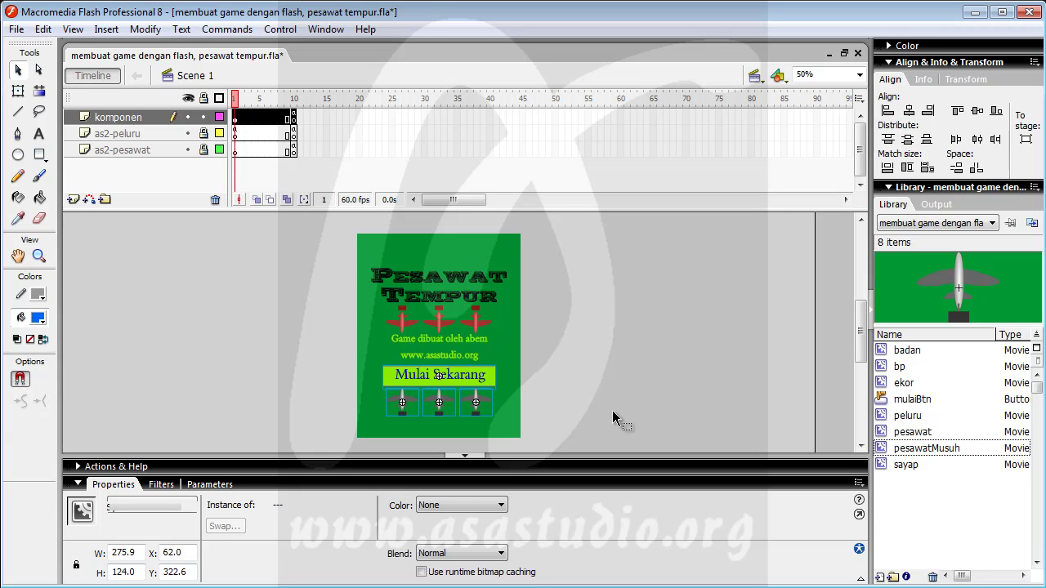
pyautogui.click(612, 410)
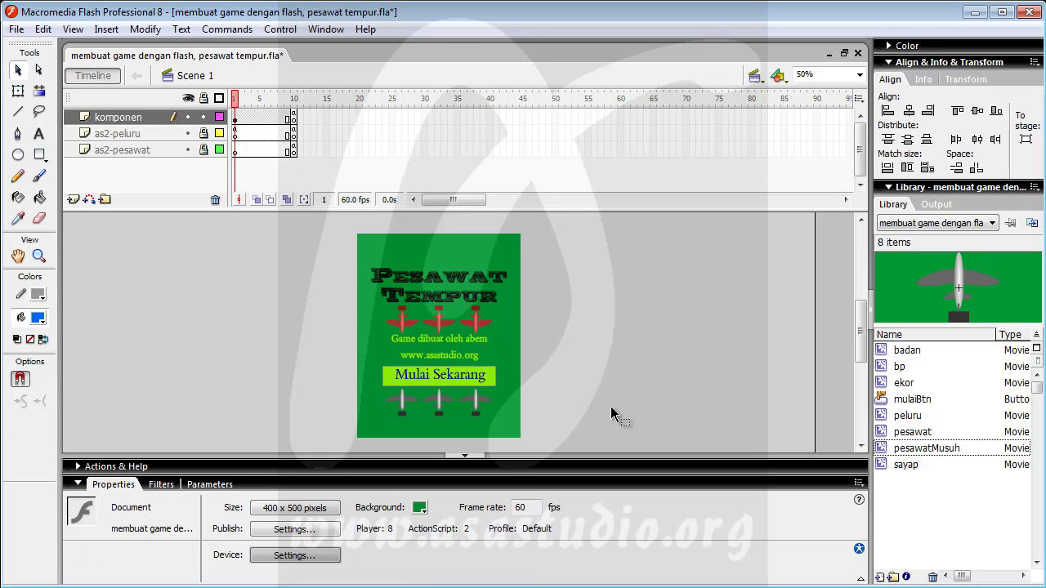
# - Test the movie to check the opening screen and the start button's rollover state, and close the preview
pyautogui.click(281, 29)
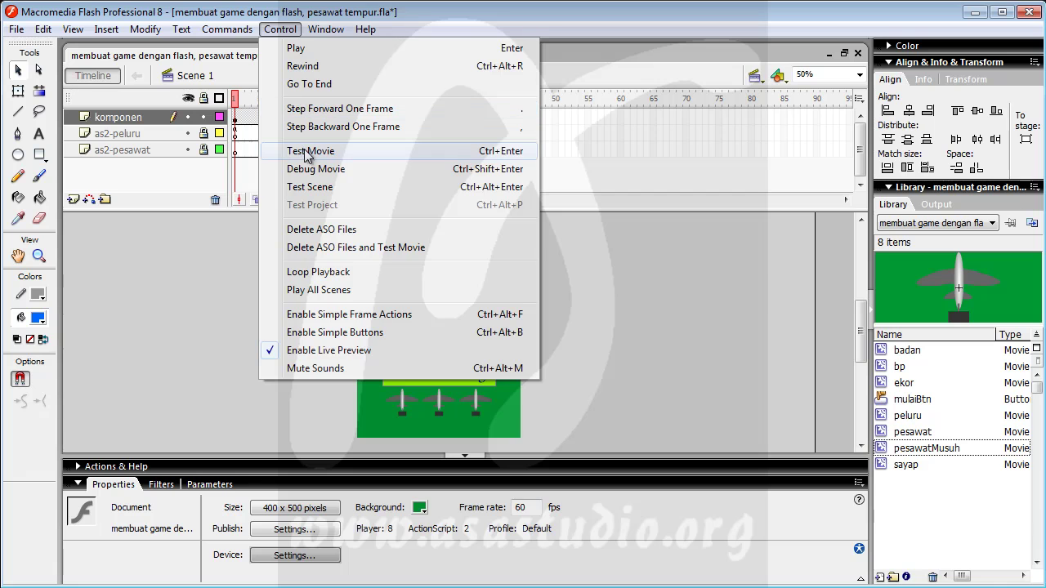
pyautogui.click(308, 156)
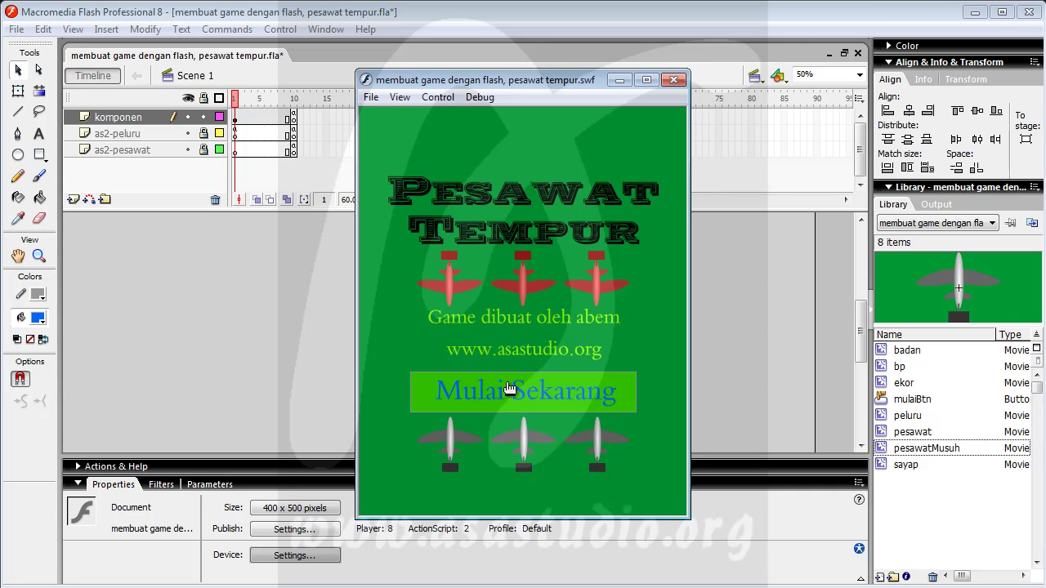
pyautogui.click(671, 80)
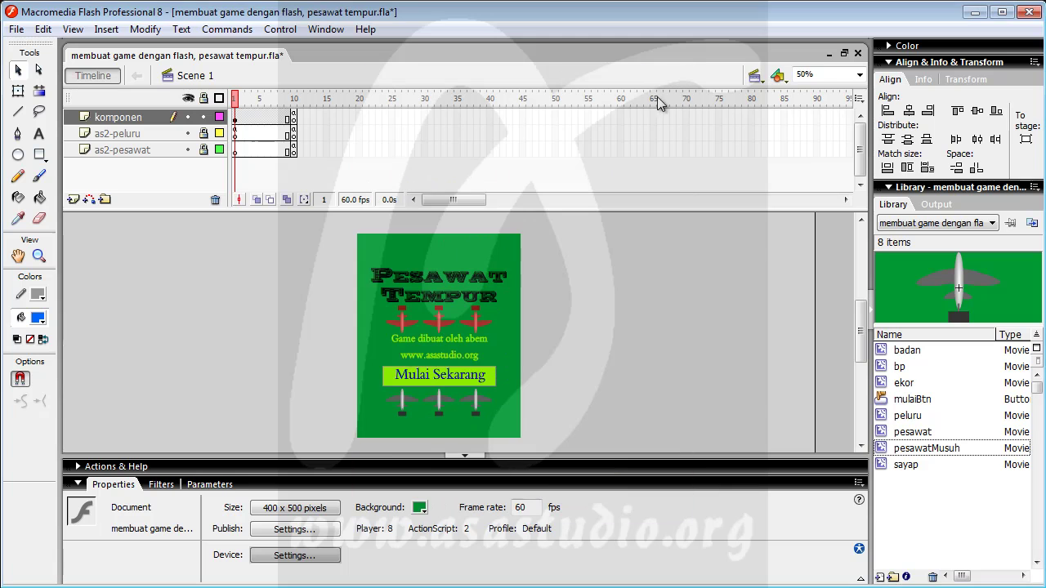
# - Attach an on(release){ } handler to the "Mulai Sekarang" button's script, with an empty body line between the braces
pyautogui.click(430, 378)
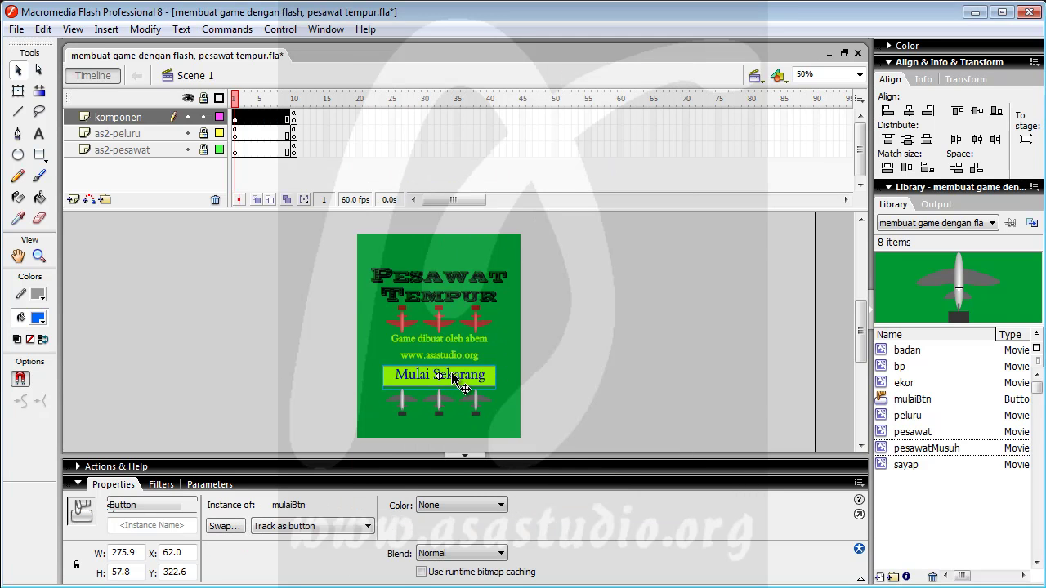
pyautogui.click(394, 466)
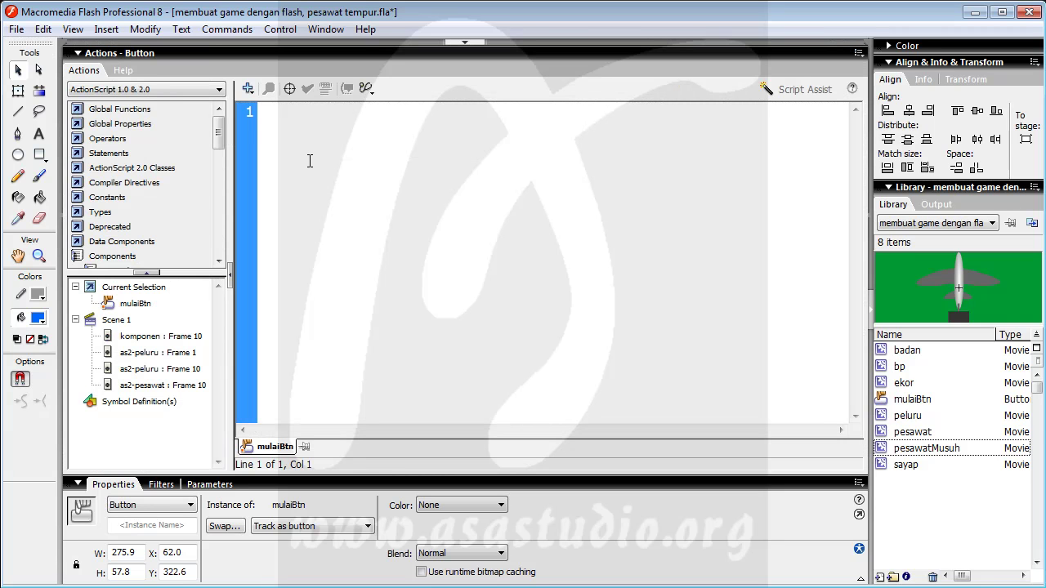
pyautogui.click(310, 161)
pyautogui.write('on')
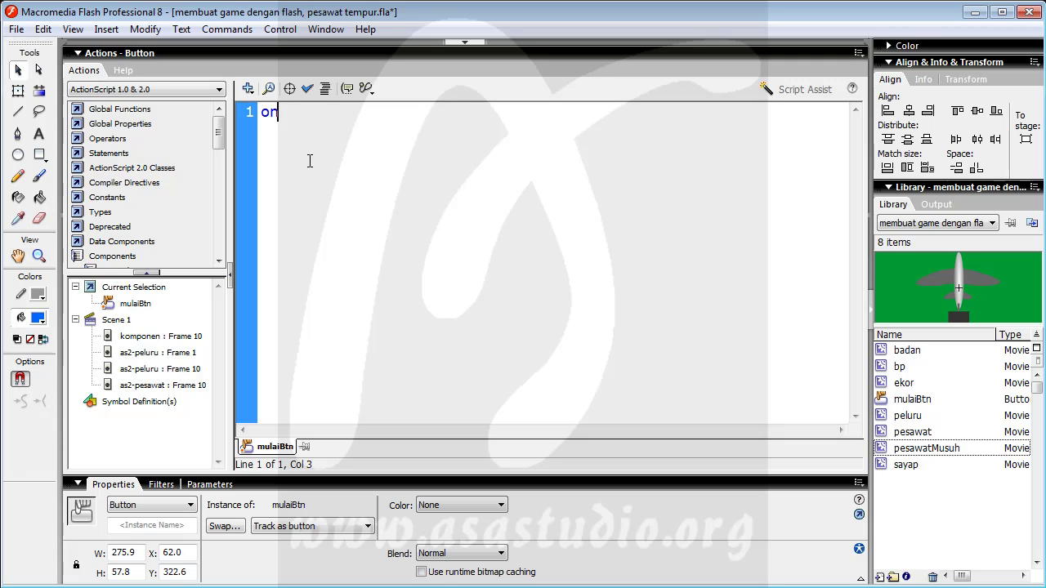
pyautogui.write('()relea')
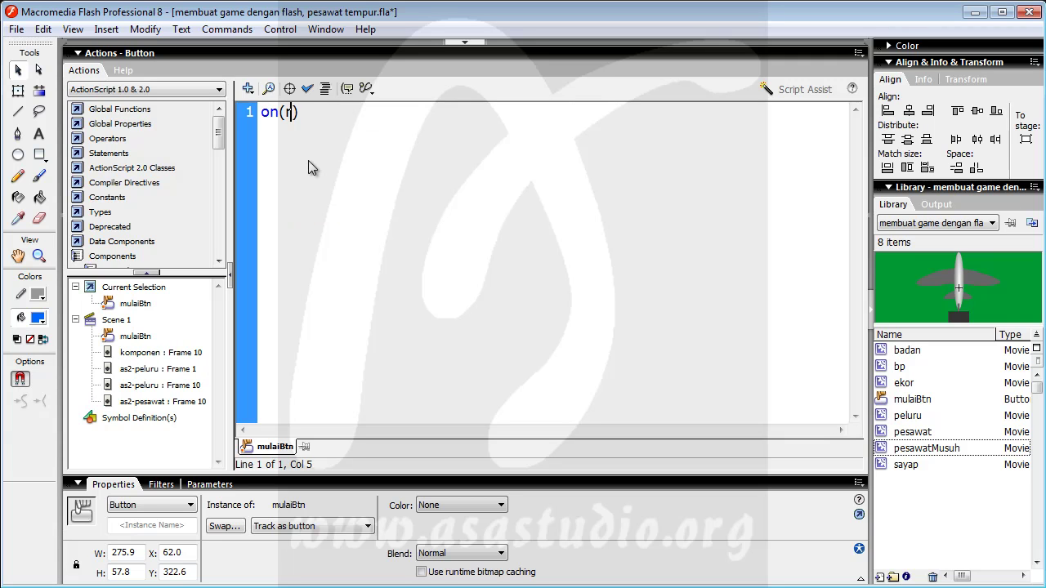
pyautogui.write('se')
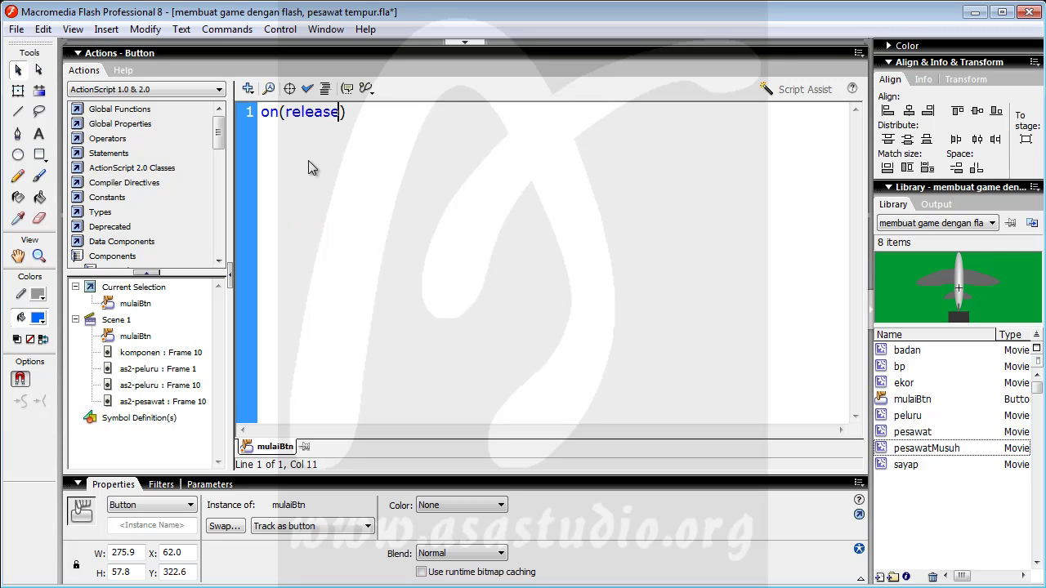
pyautogui.press('Right')
pyautogui.write('{  \t}')
pyautogui.press('Left')
pyautogui.press('Return')
pyautogui.press('Return')
pyautogui.hotkey('shift', 'Home')
pyautogui.press('BackSpace')
pyautogui.press('Up')
pyautogui.press('End')
# - Add gotoAndStop(10); inside the button's release handler and return to the stage
pyautogui.write('gotoAn')
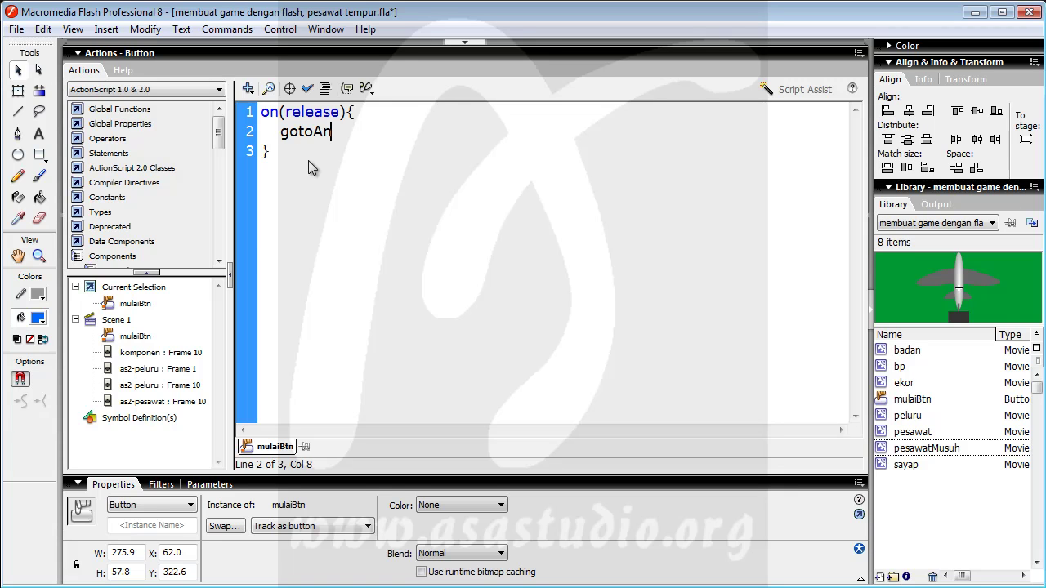
pyautogui.write('dStop()')
pyautogui.write('10);')
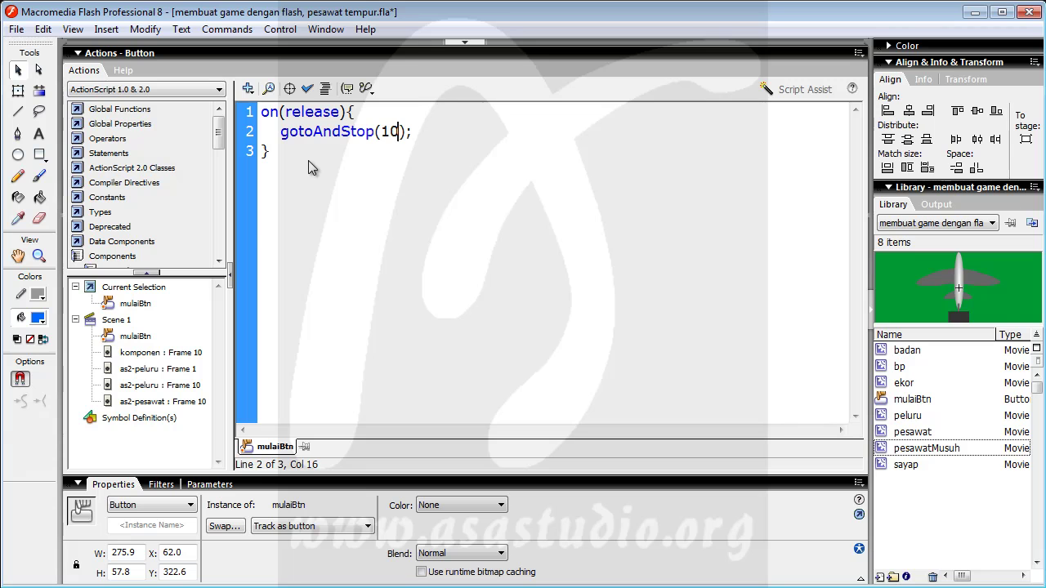
pyautogui.click(347, 53)
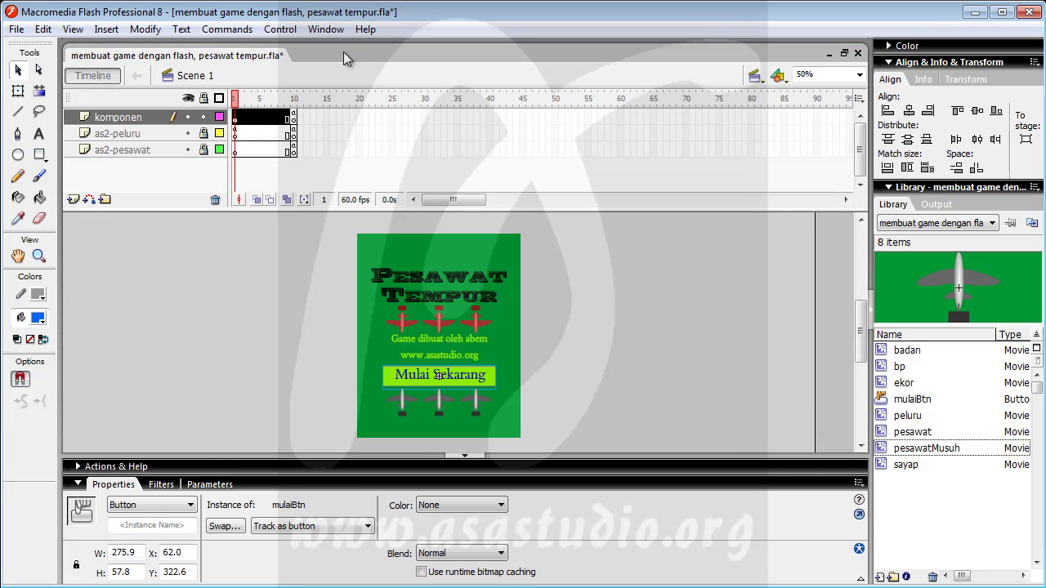
# - Test the movie, start the game with "Mulai Sekarang" and steer the player plane in all four directions
pyautogui.click(280, 29)
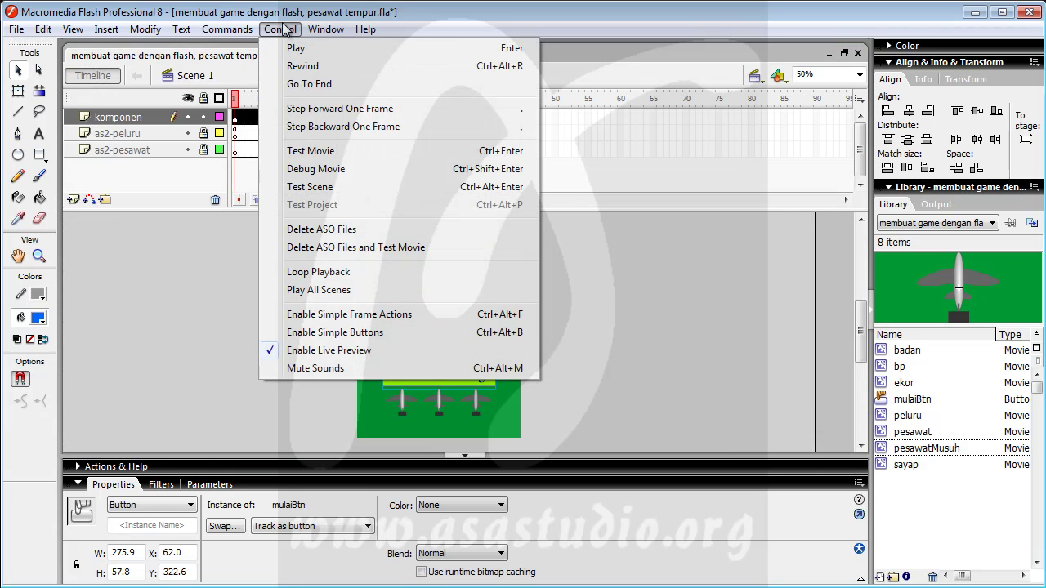
pyautogui.click(303, 151)
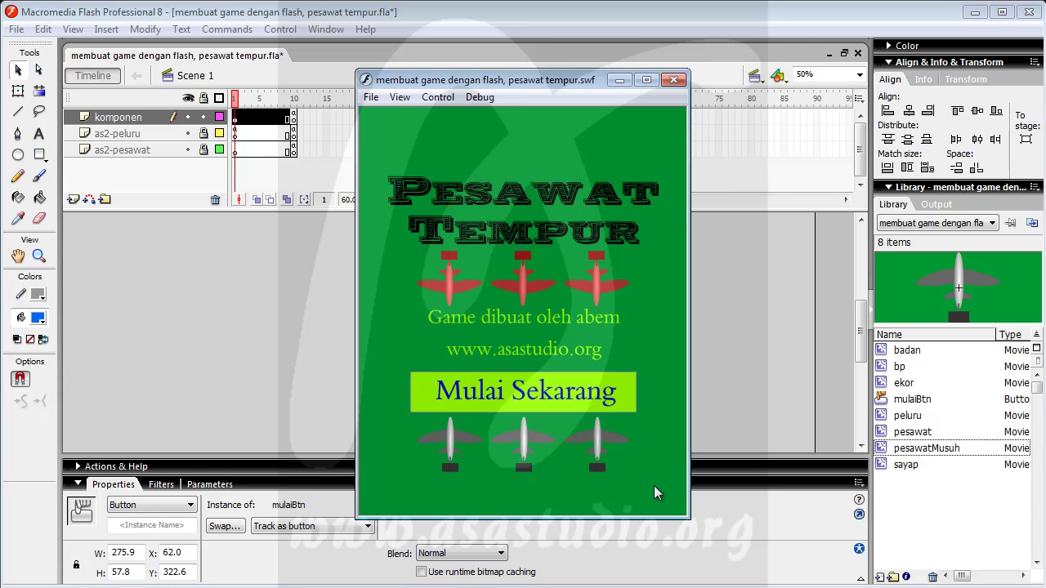
pyautogui.click(501, 399)
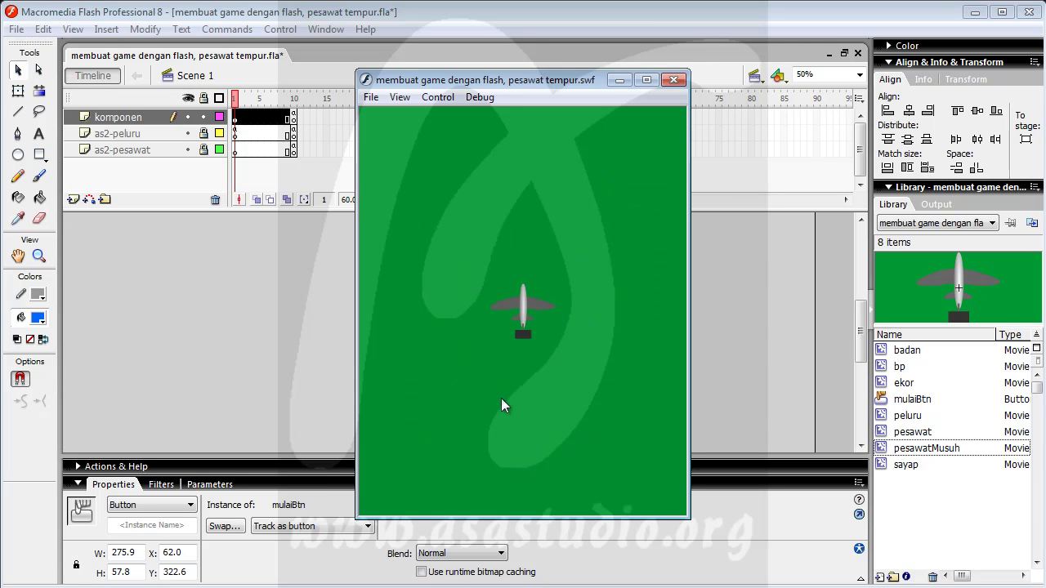
pyautogui.press('Up')
pyautogui.press('Left')
pyautogui.press('Down')
pyautogui.press('Left')
pyautogui.press('Right')
pyautogui.press('Right')
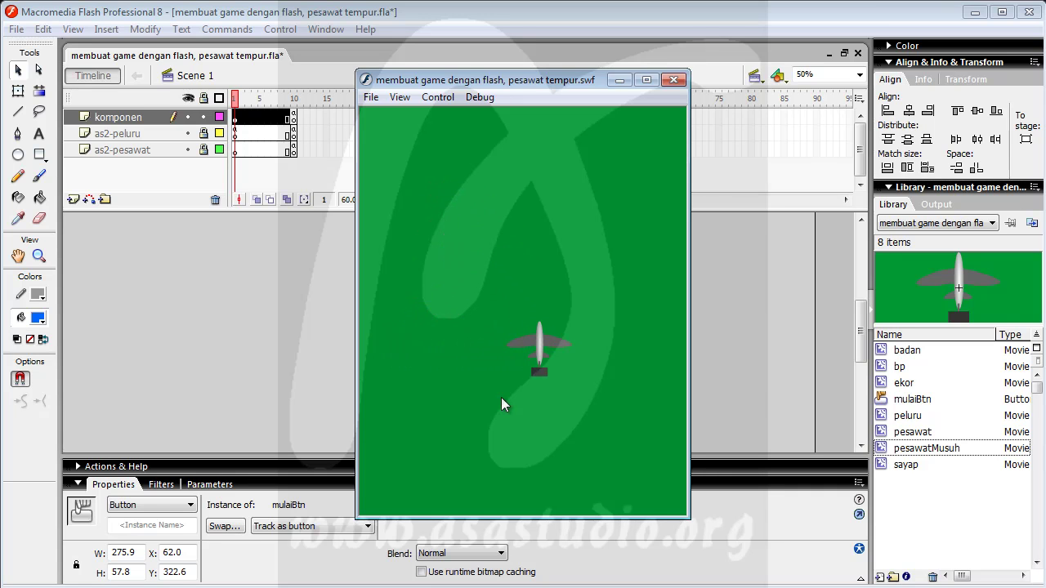
pyautogui.press('Down')
pyautogui.press('Left')
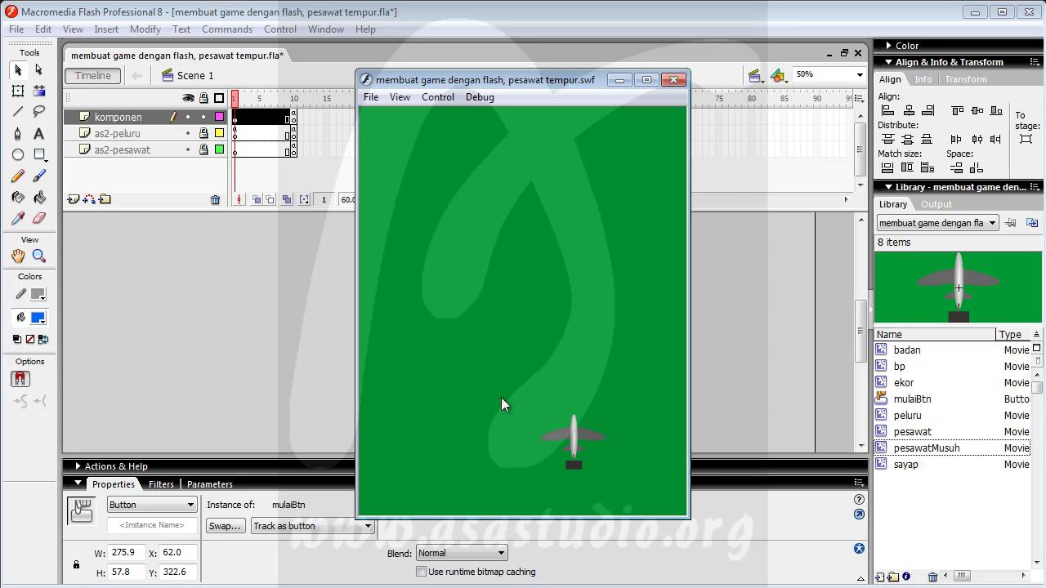
pyautogui.press('Up')
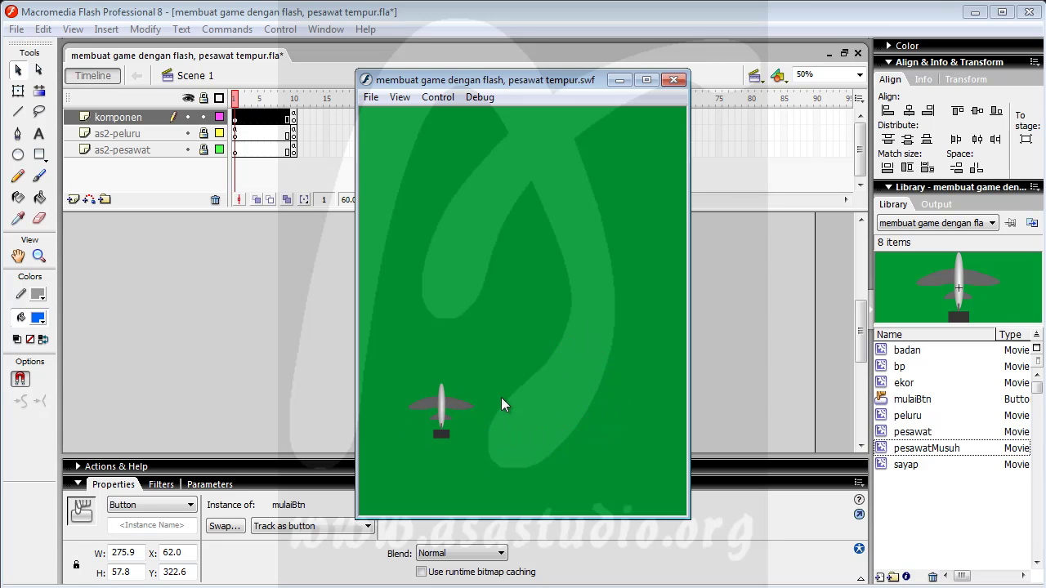
# - Test firing bullets while flying the player plane around the playfield, and close the preview
pyautogui.press('Right')
pyautogui.press('space')
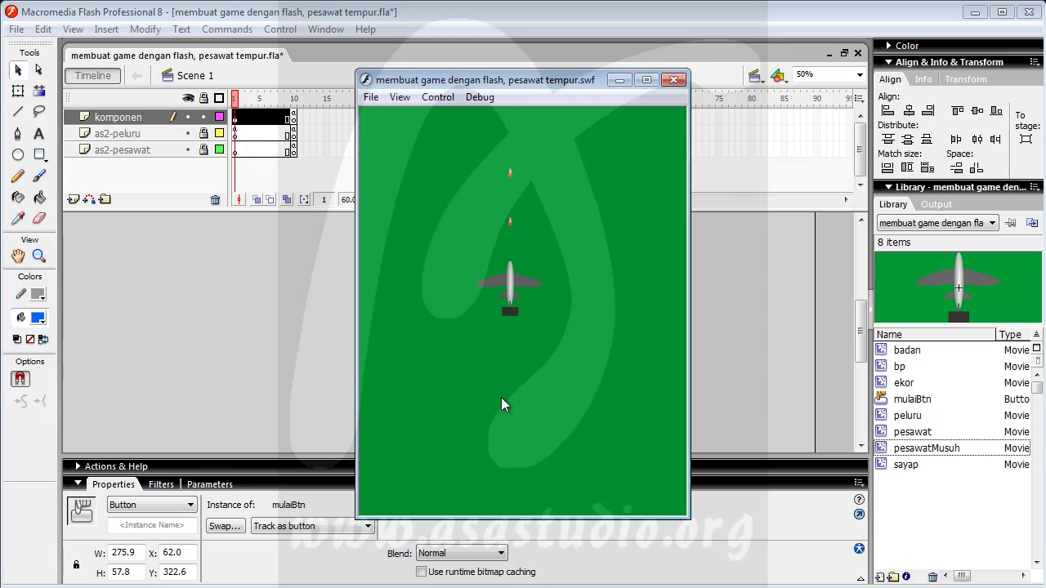
pyautogui.press('Down')
pyautogui.press('Right')
pyautogui.press('space')
pyautogui.press('Up')
pyautogui.press('Right')
pyautogui.press('Left')
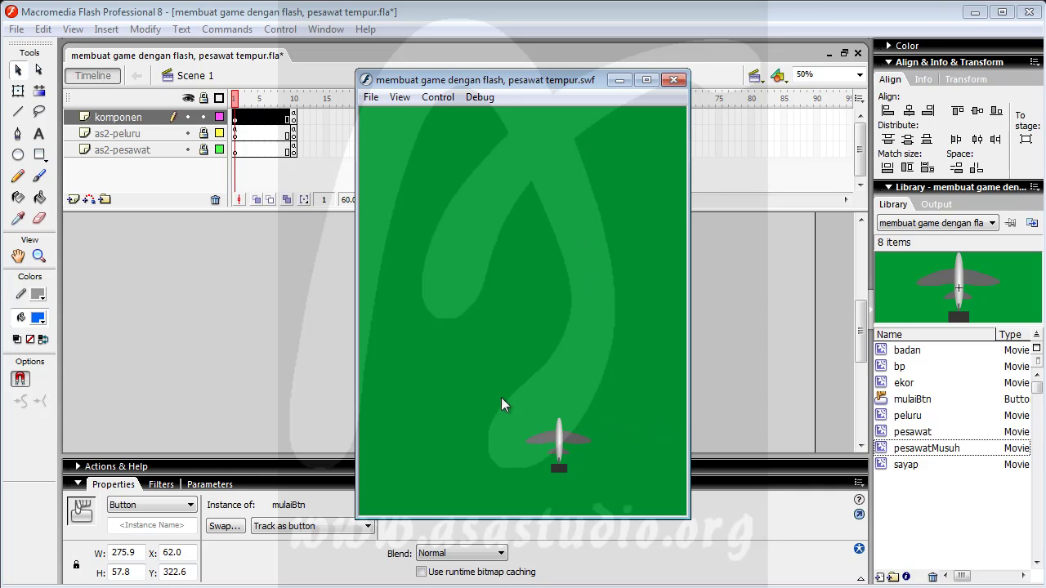
pyautogui.press('space')
pyautogui.press('Right')
pyautogui.press('space')
pyautogui.press('Up')
pyautogui.press('Up')
pyautogui.press('space')
pyautogui.press('Right')
pyautogui.press('space')
pyautogui.press('Right')
pyautogui.press('Down')
pyautogui.press('space')
pyautogui.press('space')
pyautogui.press('space')
pyautogui.press('Left')
pyautogui.press('Left')
pyautogui.press('space')
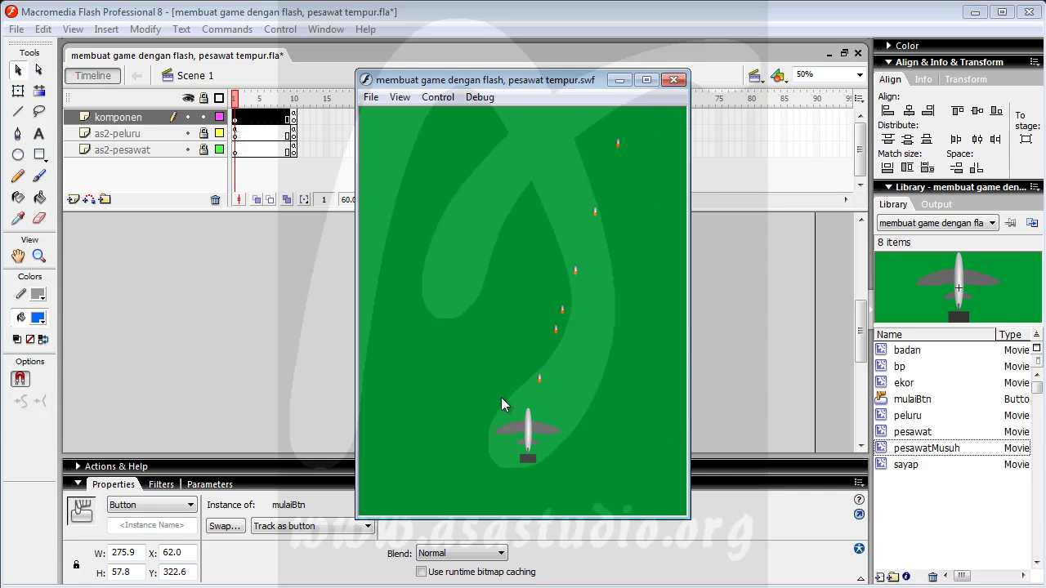
pyautogui.click(673, 80)
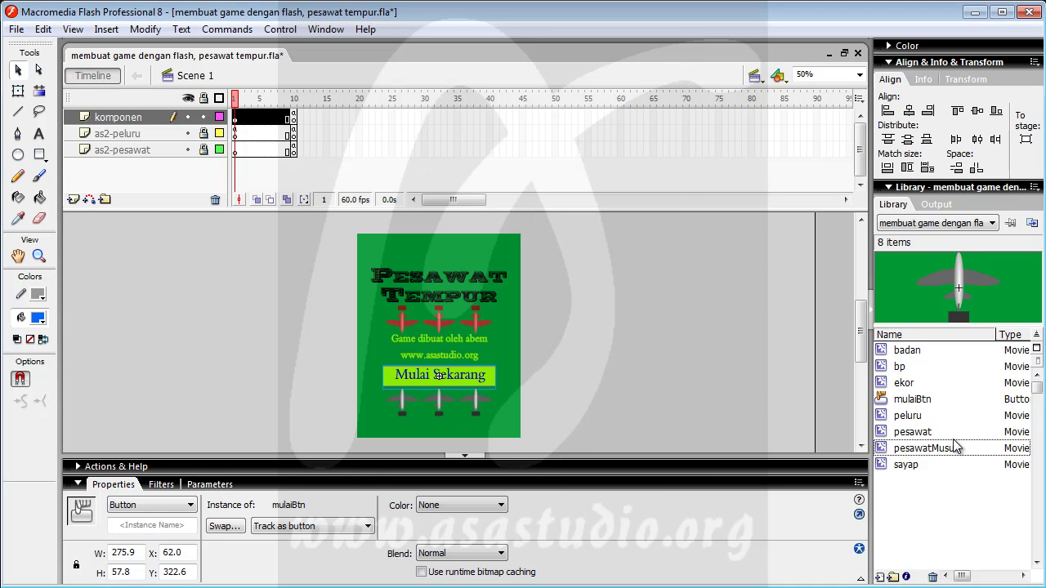
# - Open the pesawatMusuh symbol for editing and select the wings of the plane
pyautogui.click(902, 454)
pyautogui.doubleClick(901, 454)
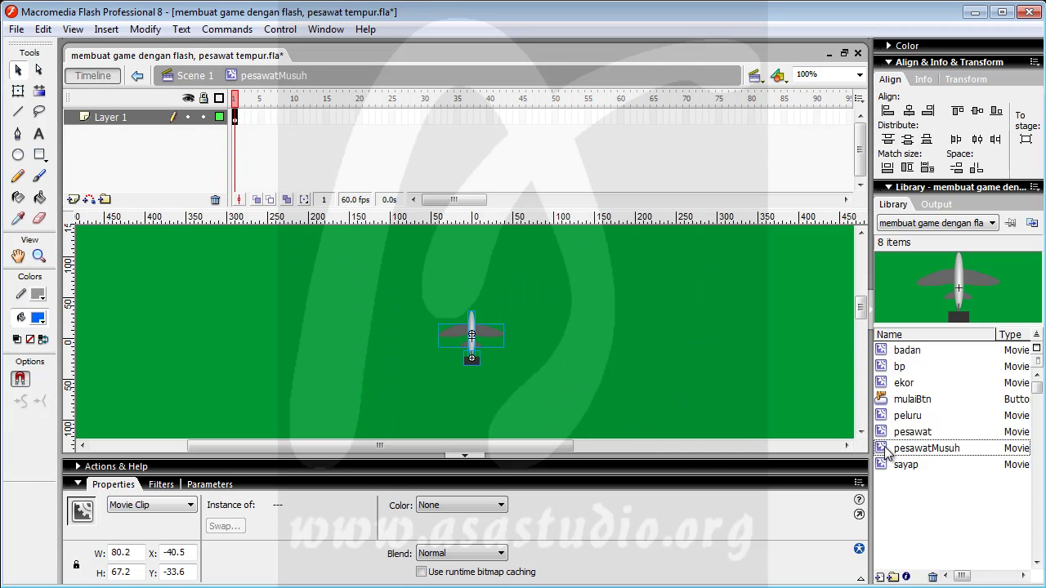
pyautogui.click(493, 333)
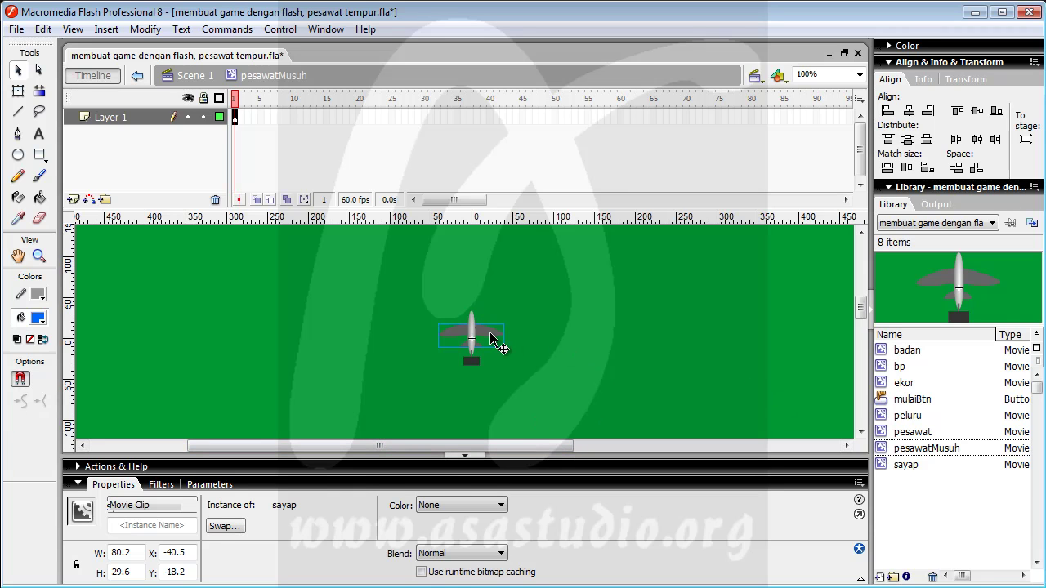
pyautogui.click(145, 30)
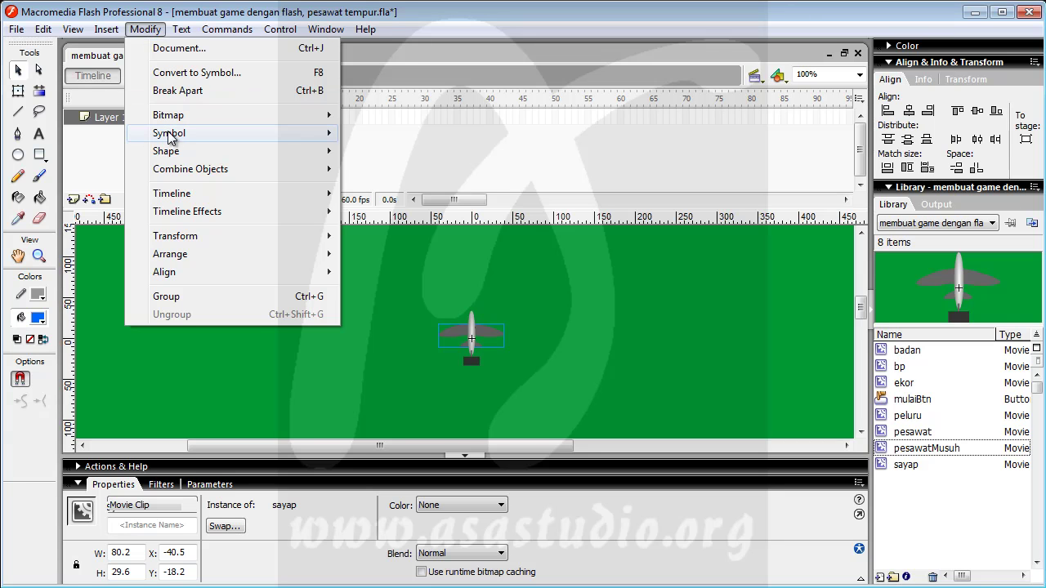
pyautogui.moveTo(170, 139)
pyautogui.click(409, 133)
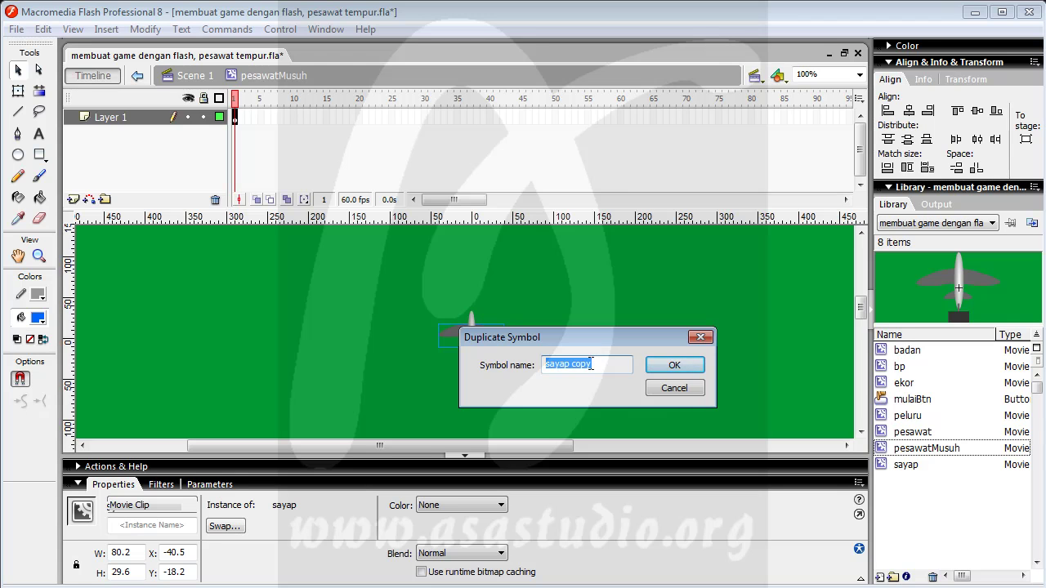
pyautogui.click(674, 389)
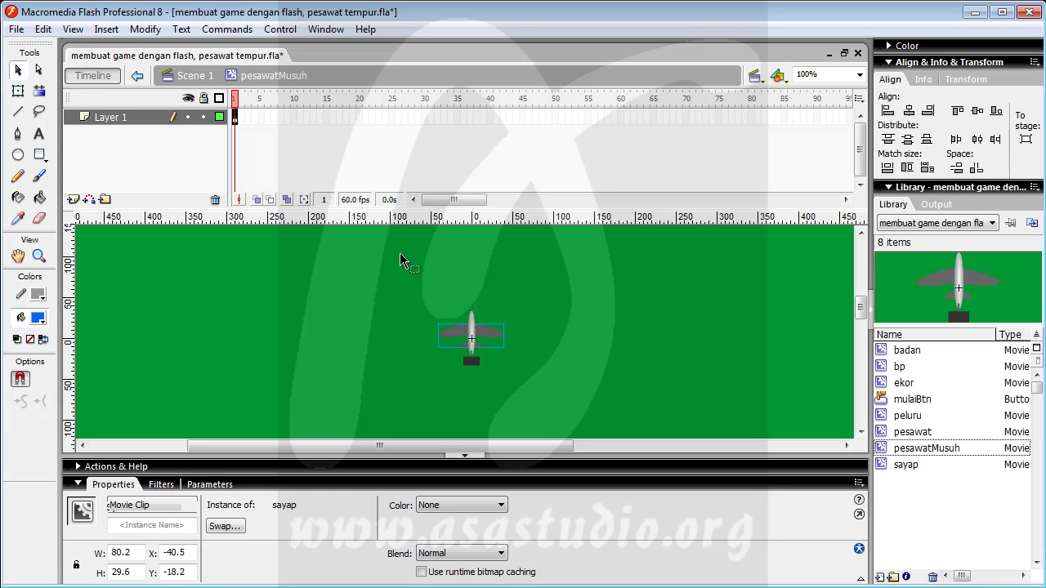
# - Place a copy of the wings to the right of the plane at X 79.5, Y -14.4 and duplicate its symbol as sayapMusuh
pyautogui.hotkey('ctrl', 'shift', 'Up')
pyautogui.moveTo(482, 333); pyautogui.dragTo(580, 337)
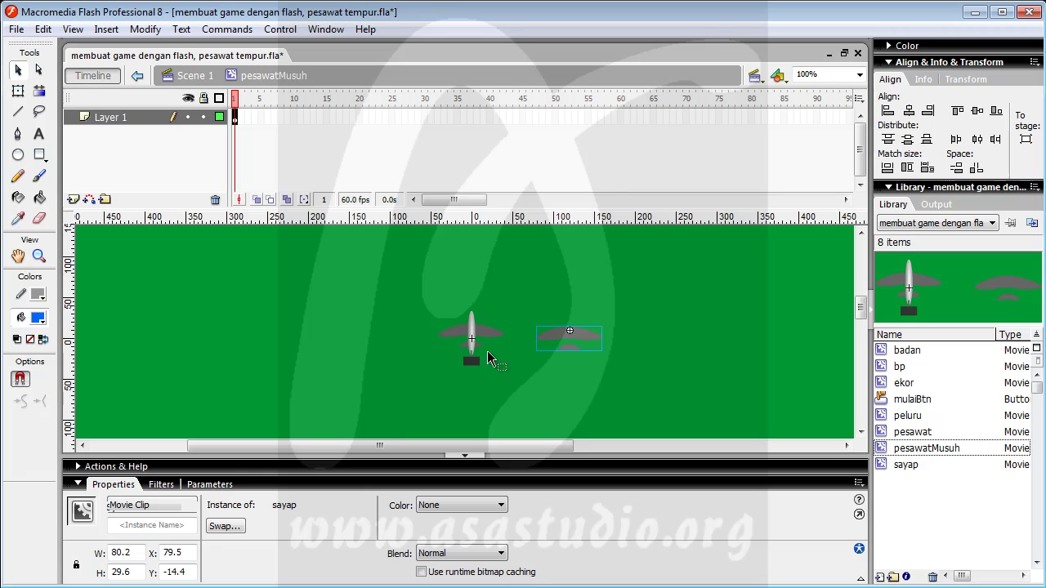
pyautogui.click(152, 35)
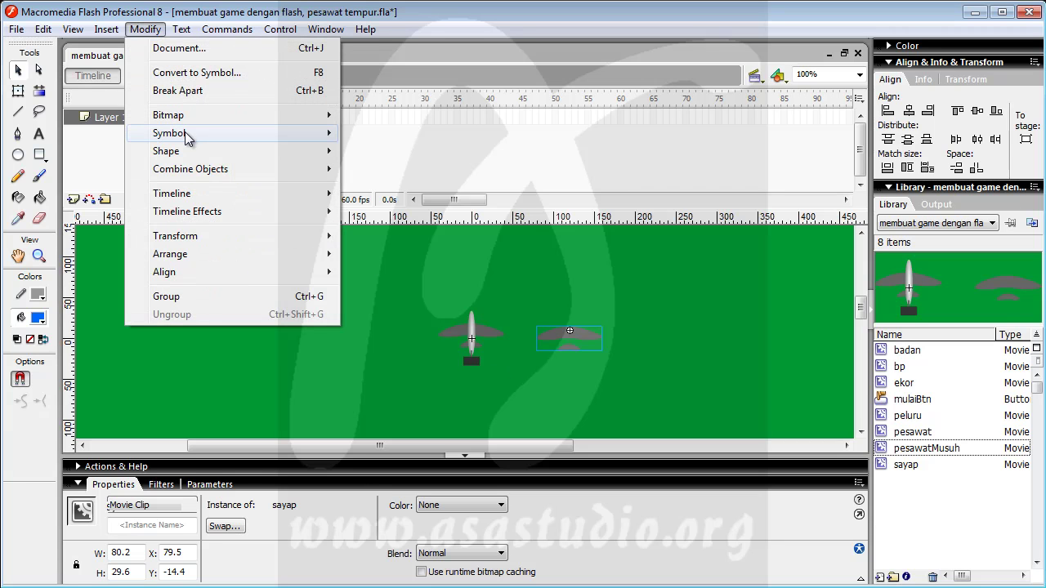
pyautogui.moveTo(192, 138)
pyautogui.click(403, 140)
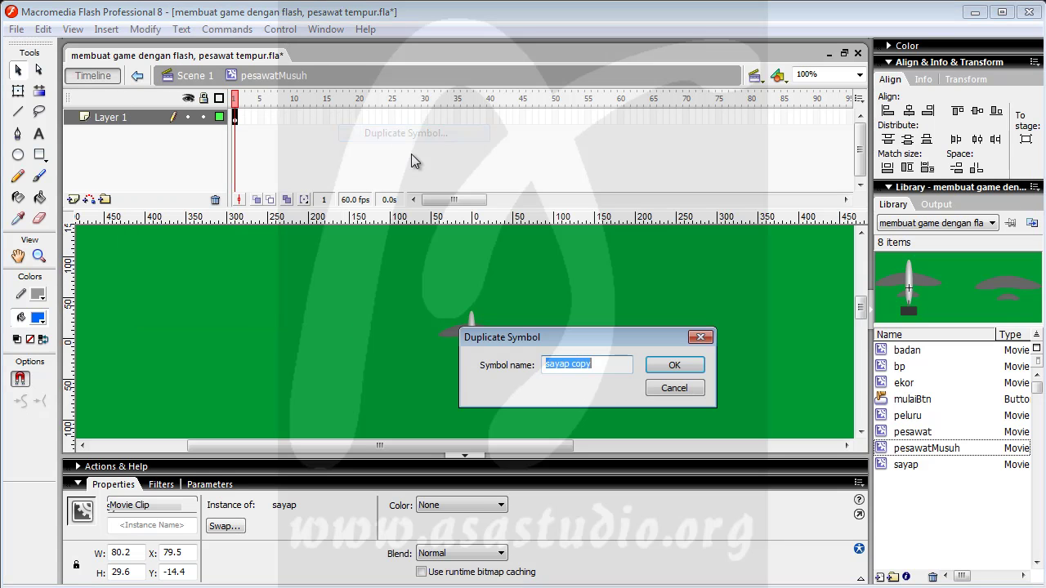
pyautogui.click(602, 365)
pyautogui.moveTo(602, 364); pyautogui.dragTo(571, 390)
pyautogui.write('Musuh')
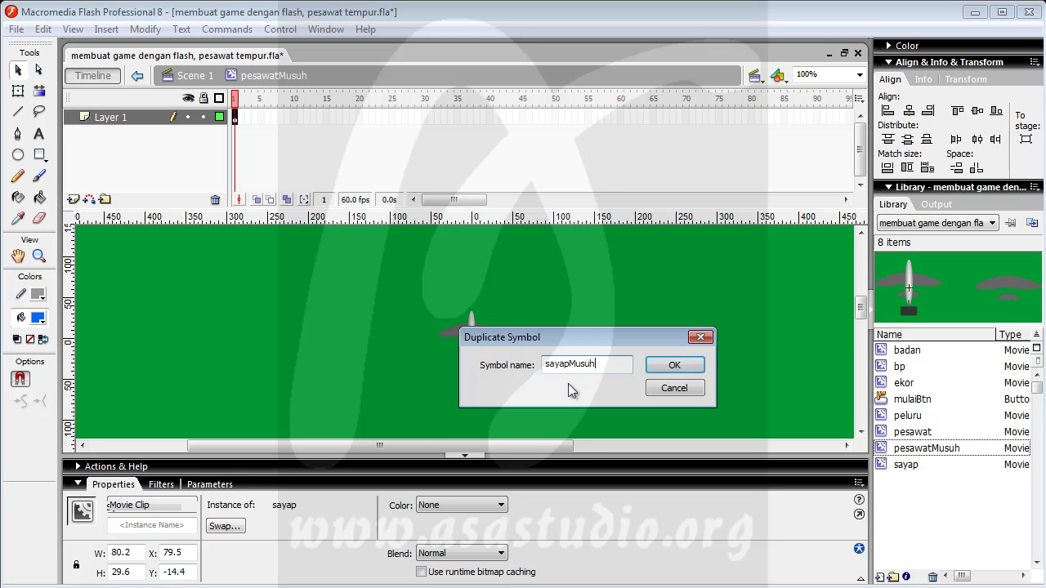
pyautogui.click(679, 369)
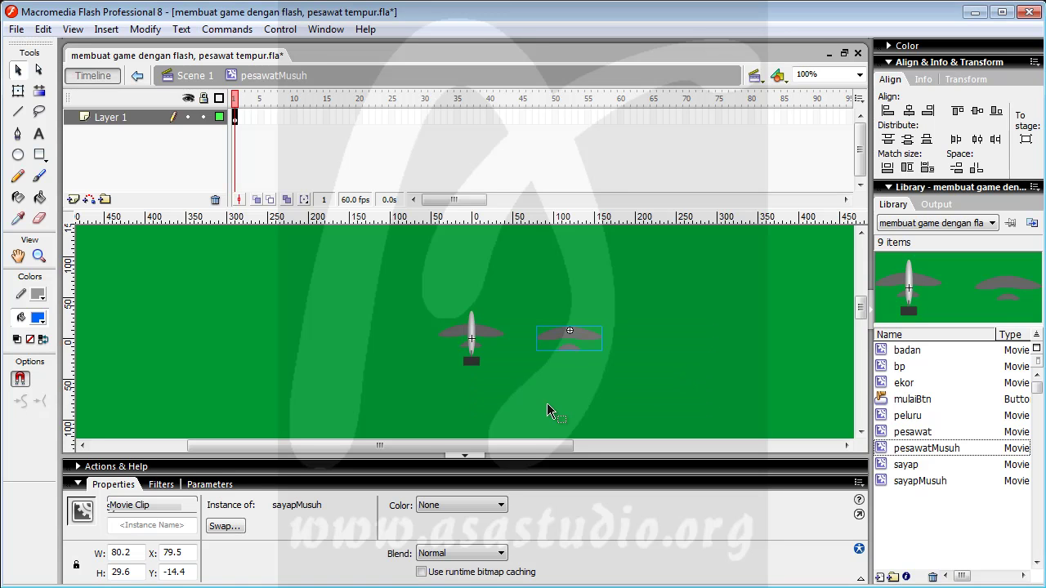
# - Open the sayapMusuh symbol, fill both wing shapes with orange-red #FF3300, and return to pesawatMusuh
pyautogui.doubleClick(555, 339)
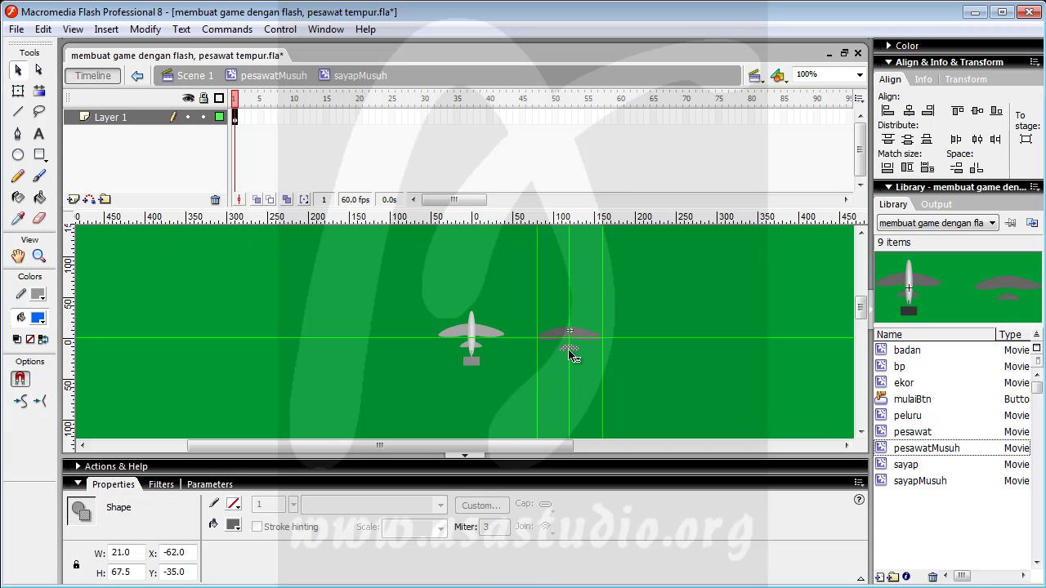
pyautogui.moveTo(556, 309); pyautogui.dragTo(649, 379)
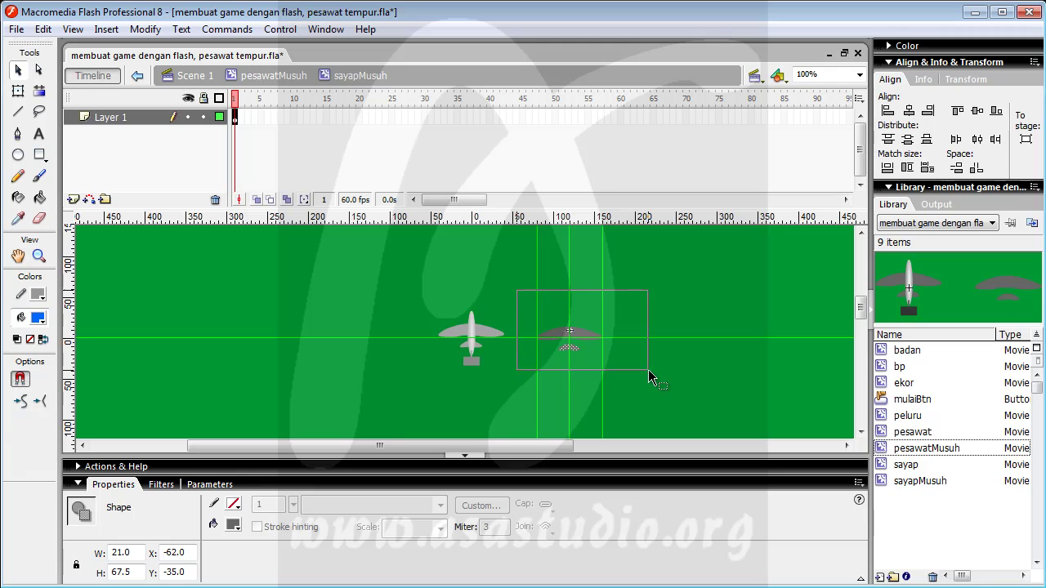
pyautogui.moveTo(510, 280); pyautogui.dragTo(654, 372)
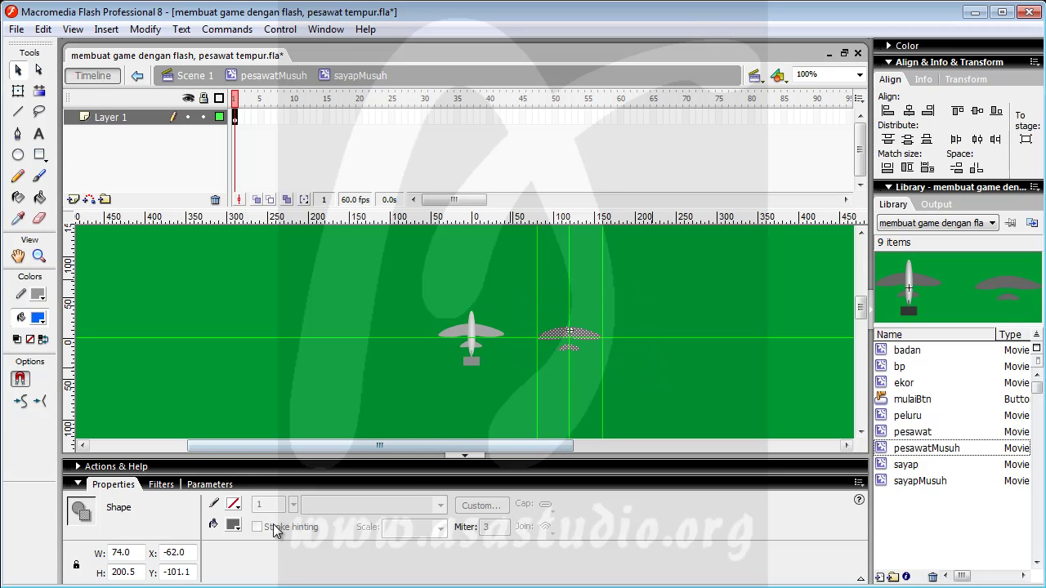
pyautogui.click(234, 525)
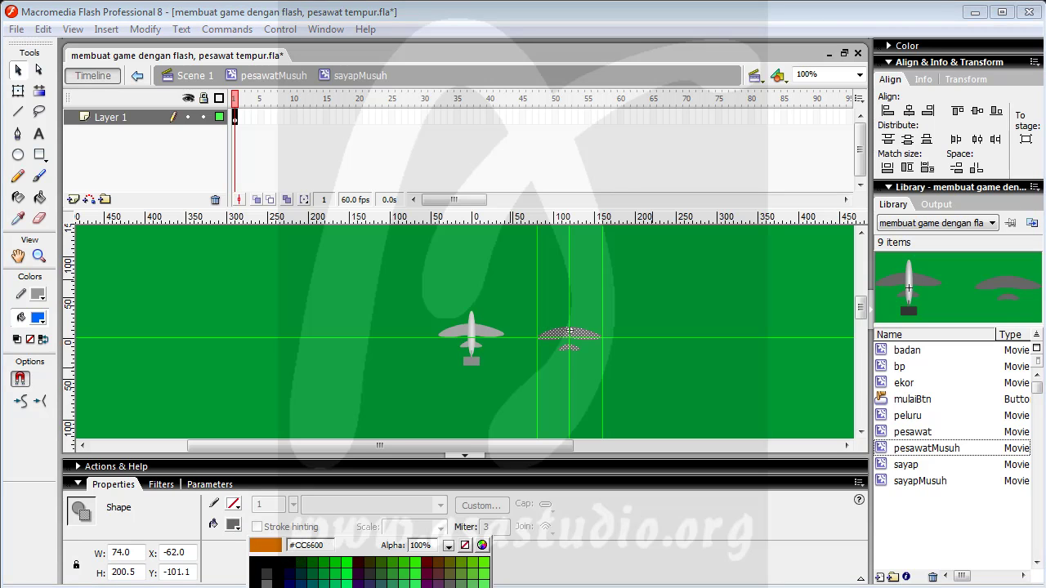
pyautogui.click(360, 586)
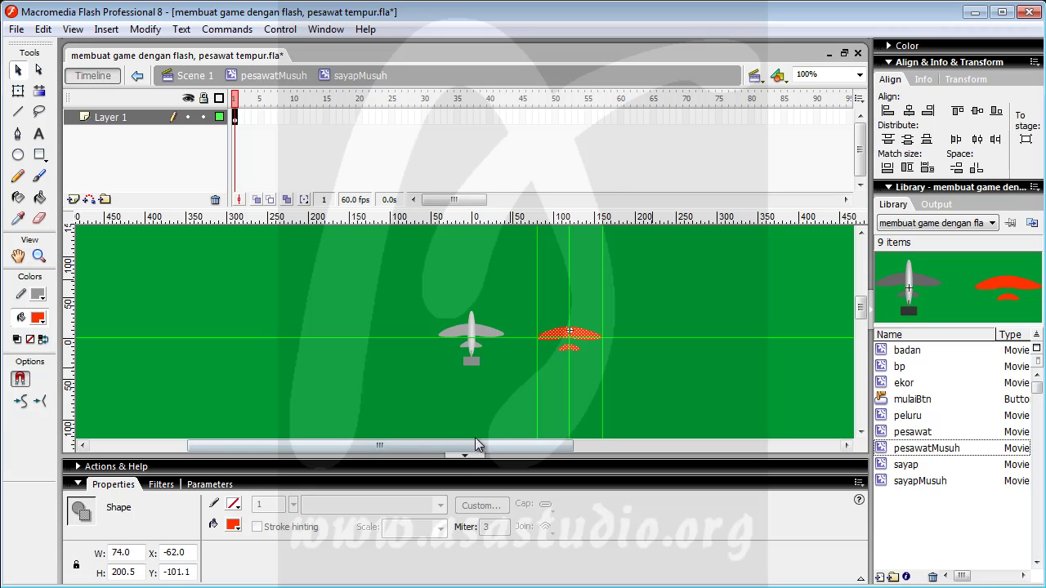
pyautogui.click(274, 77)
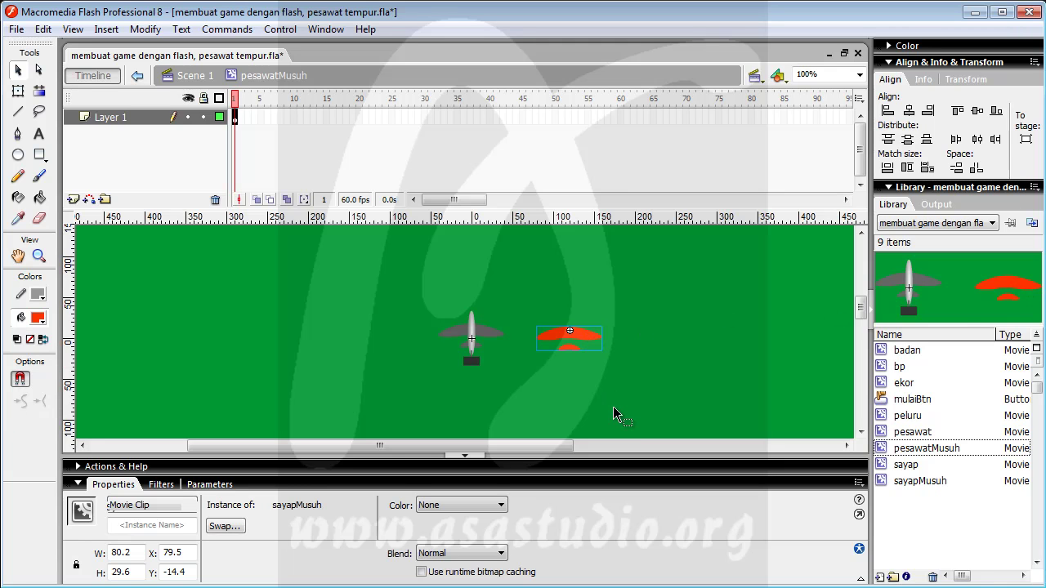
# - Delete the recoloured wing copy beside the plane and swap the plane's own wings for the sayapMusuh symbol
pyautogui.press('Delete')
pyautogui.click(492, 337)
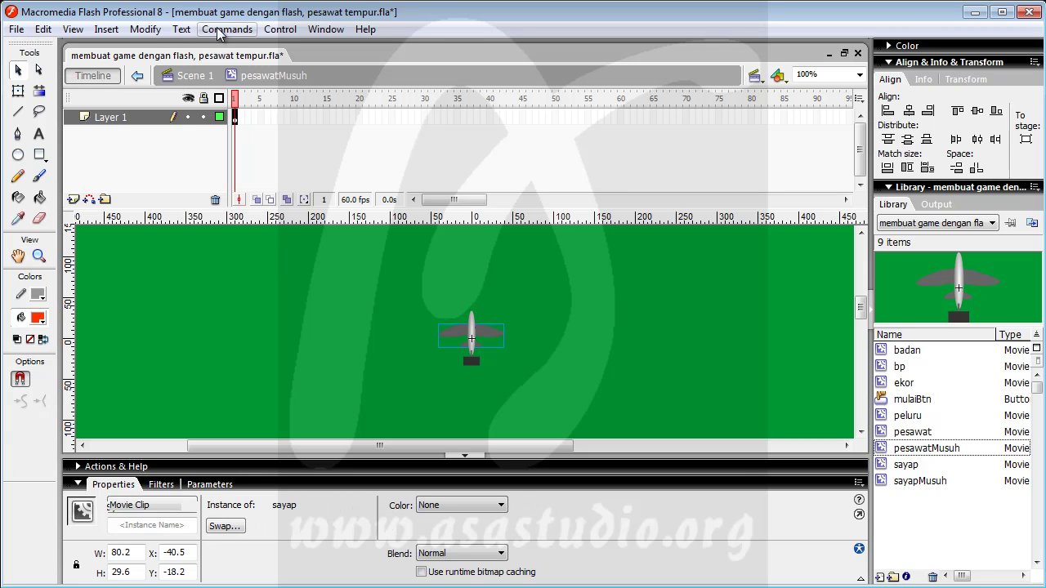
pyautogui.click(145, 29)
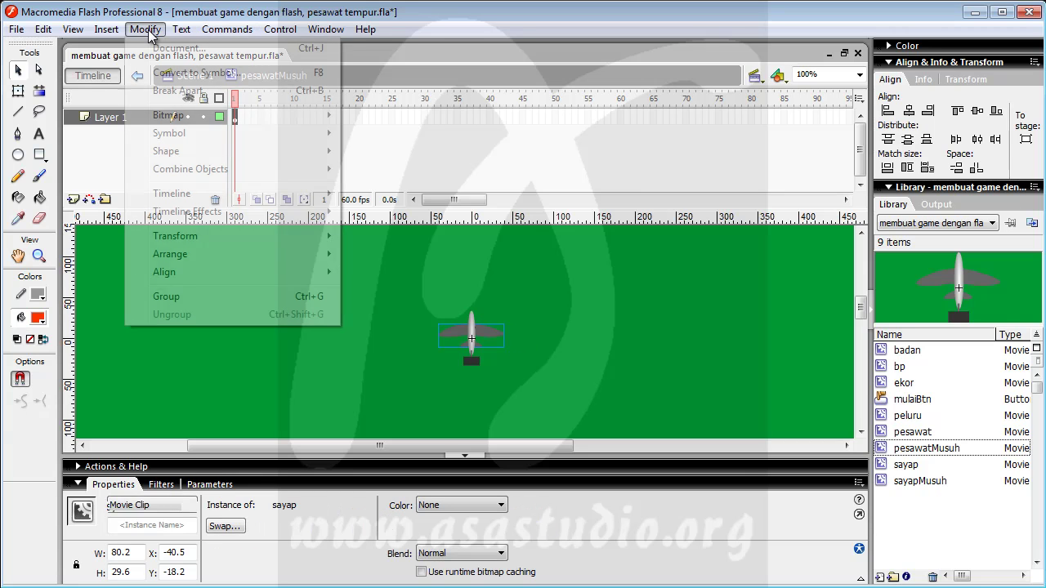
pyautogui.moveTo(189, 136)
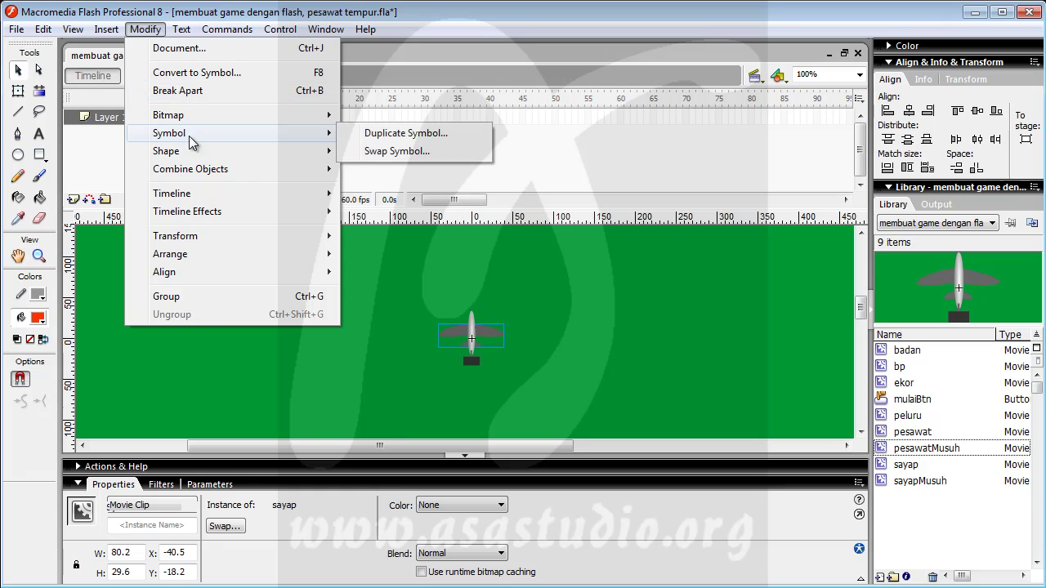
pyautogui.click(397, 152)
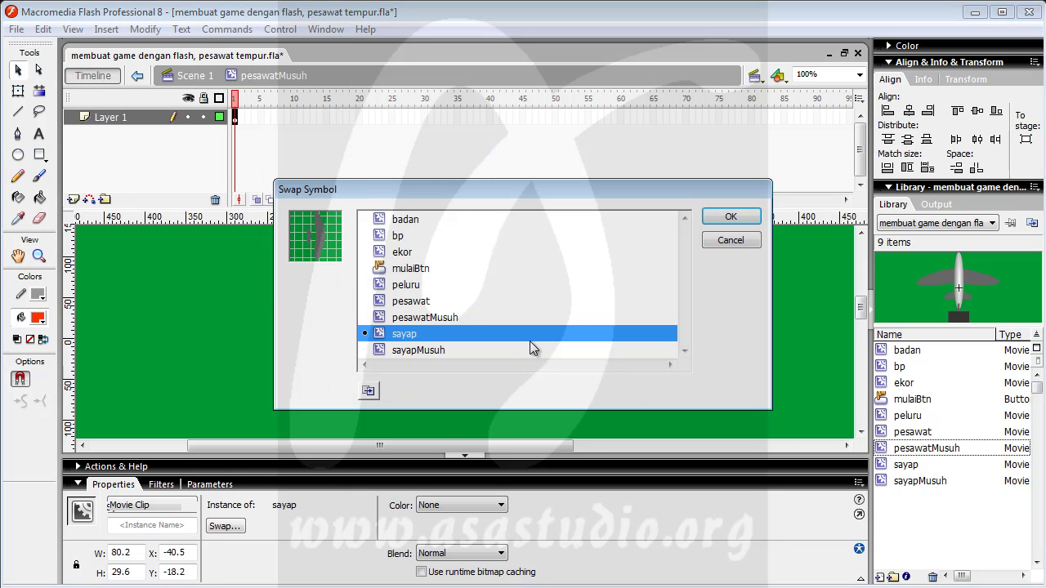
pyautogui.click(413, 350)
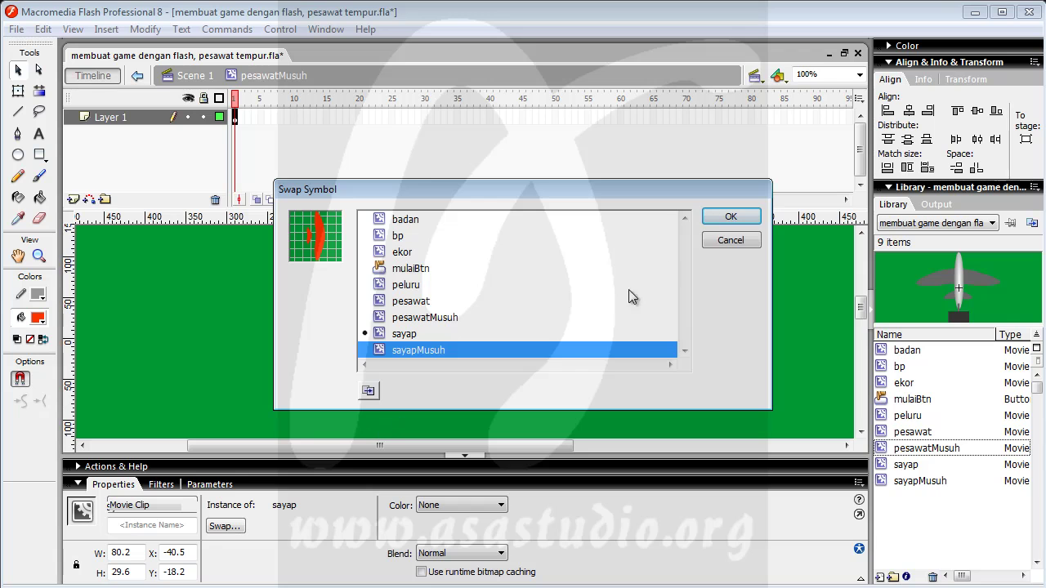
pyautogui.click(726, 219)
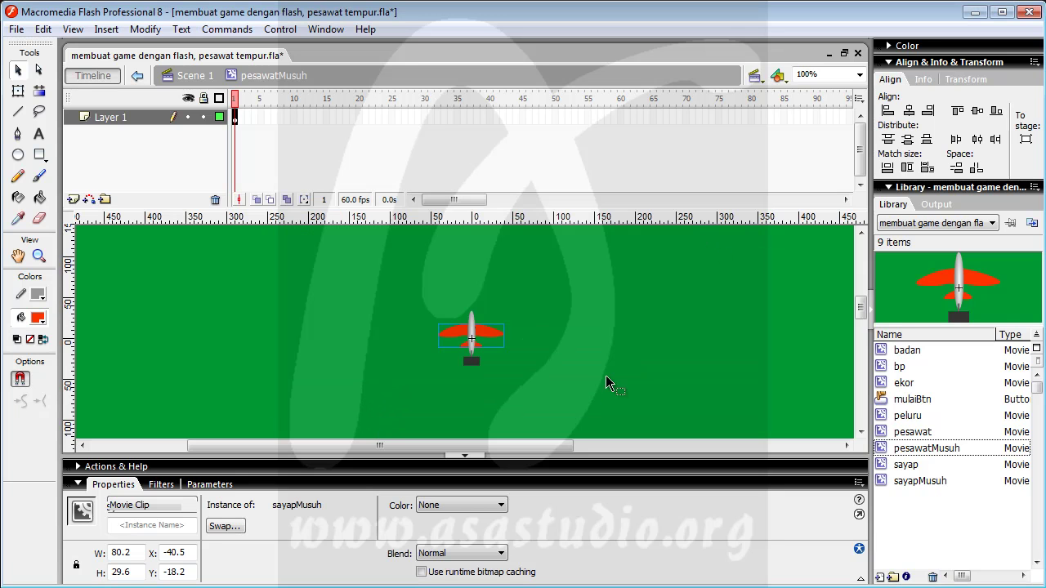
# - Place a copy of the plane's tail to the right of the plane at X 70.2, Y 15.2
pyautogui.click(475, 362)
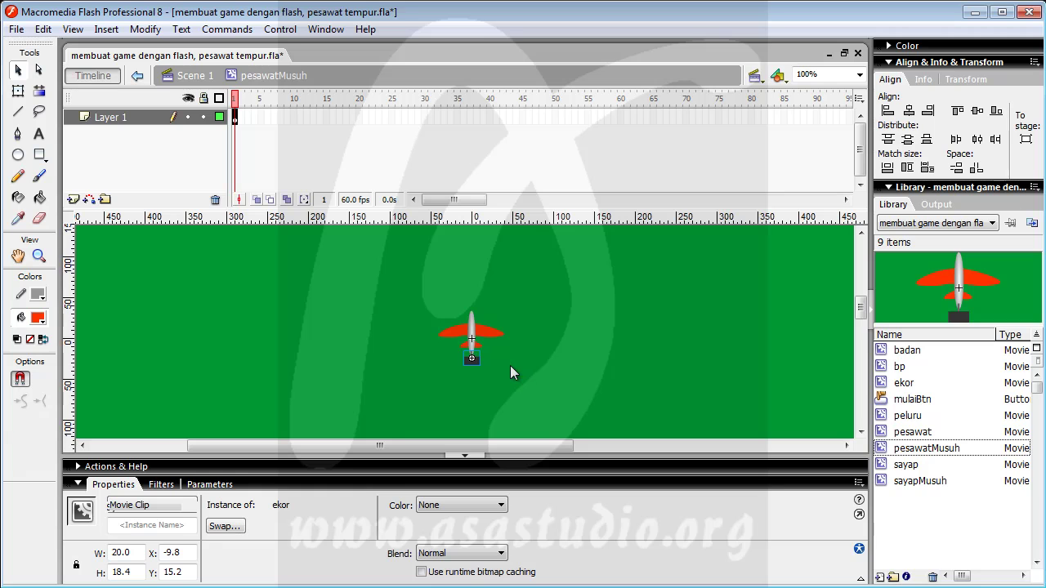
pyautogui.hotkey('shift', 'Right')
pyautogui.hotkey('shift', 'Right')
pyautogui.hotkey('shift', 'Right')
pyautogui.hotkey('shift', 'Right')
pyautogui.hotkey('shift', 'Right')
pyautogui.hotkey('shift', 'Right')
pyautogui.hotkey('shift', 'Right')
pyautogui.hotkey('shift', 'Right')
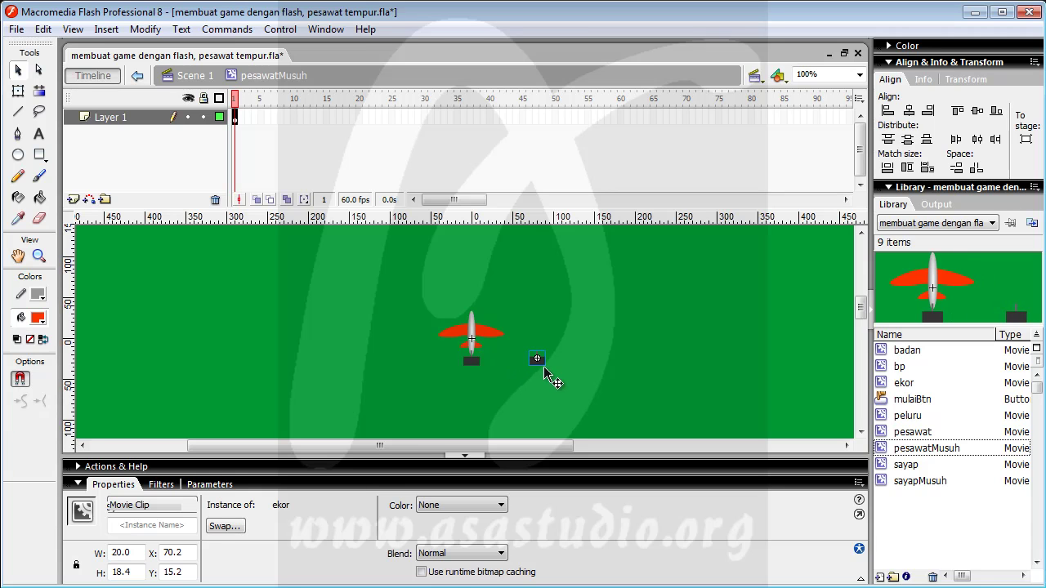
# - Duplicate the symbol of the copied tail under the name ekorMusuh
pyautogui.click(154, 34)
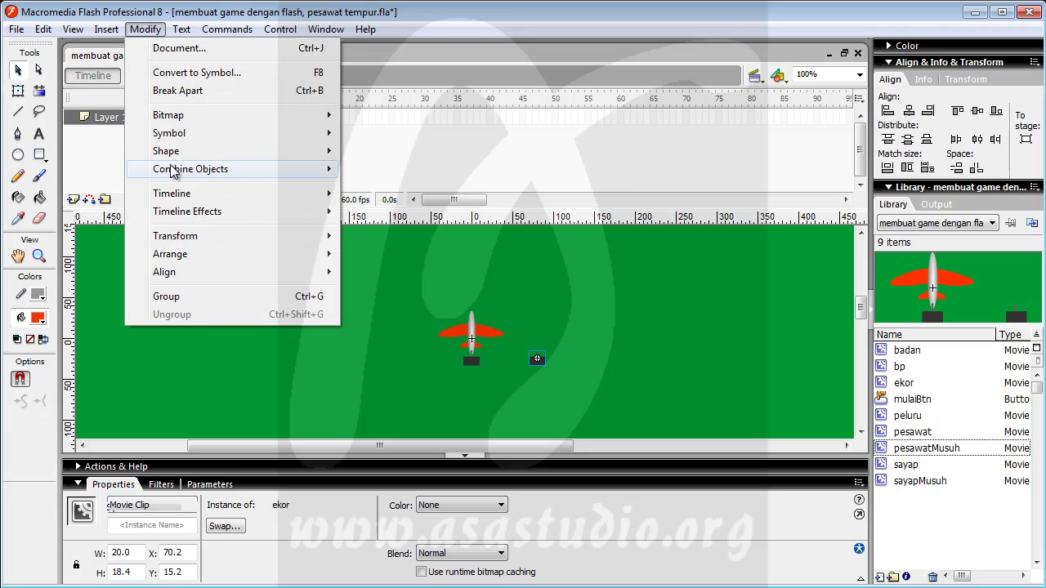
pyautogui.moveTo(171, 133)
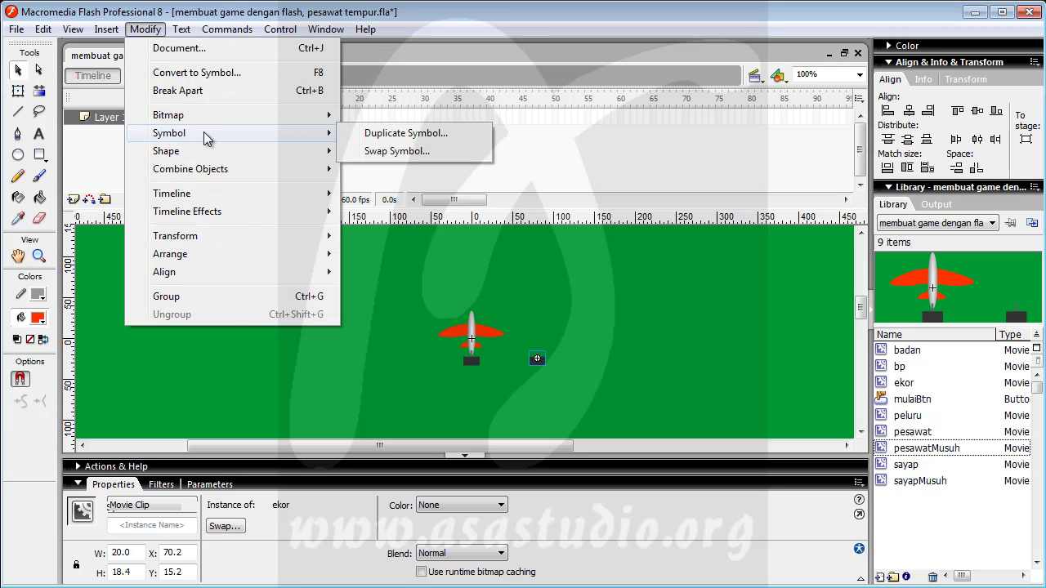
pyautogui.click(393, 133)
pyautogui.click(624, 364)
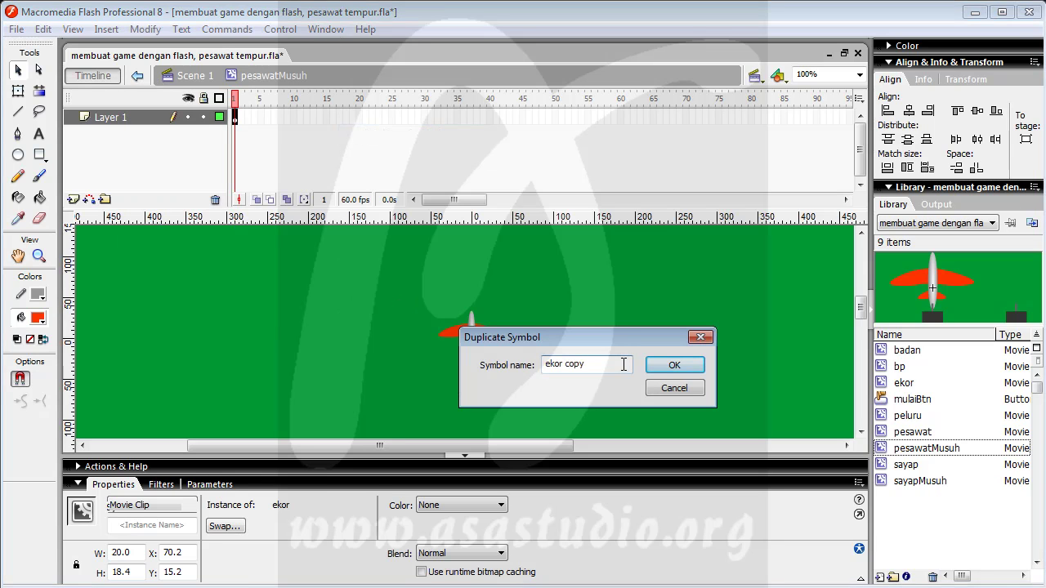
pyautogui.hotkey('shift', 'Left')
pyautogui.hotkey('shift', 'Left')
pyautogui.hotkey('shift', 'Left')
pyautogui.hotkey('shift', 'Left')
pyautogui.write('Musuh')
pyautogui.click(692, 368)
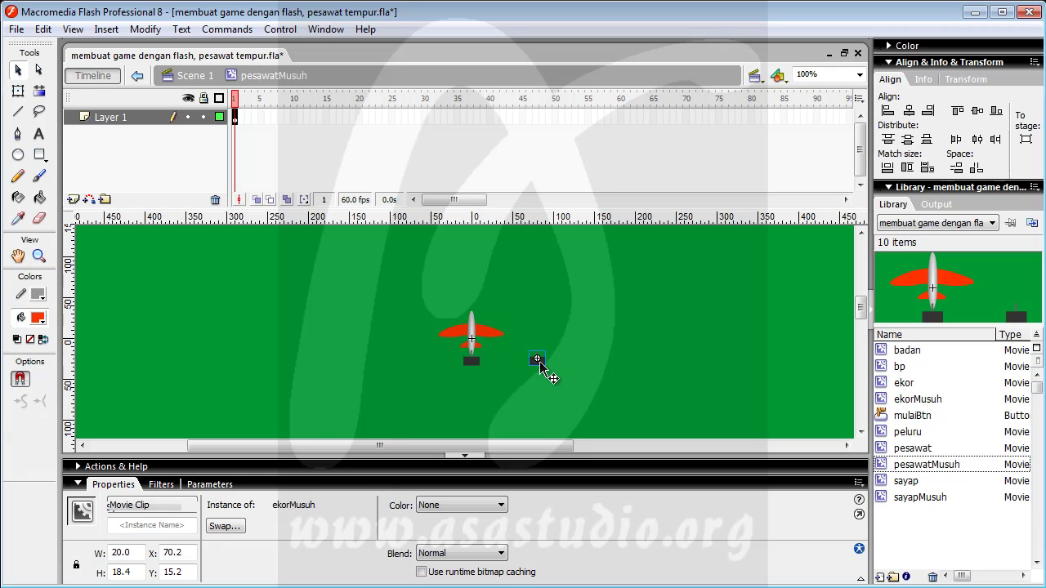
# - Open the ekorMusuh symbol and fill the dark rectangle of the tail with dark red
pyautogui.doubleClick(540, 361)
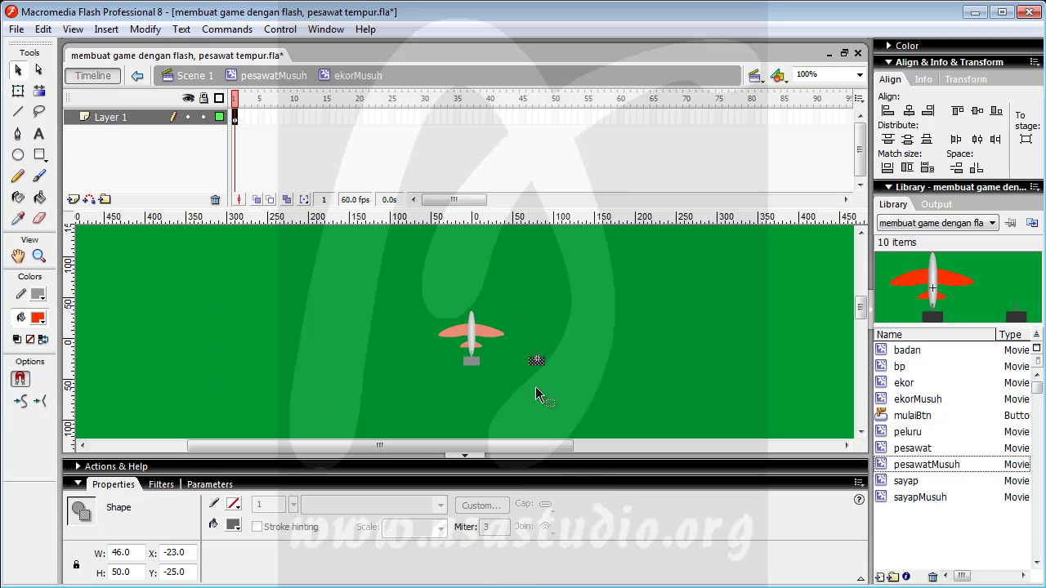
pyautogui.moveTo(522, 342); pyautogui.dragTo(563, 401)
pyautogui.click(570, 393)
pyautogui.click(539, 361)
pyautogui.hotkey('ctrl', '=')
pyautogui.hotkey('ctrl', '=')
pyautogui.hotkey('ctrl', '=')
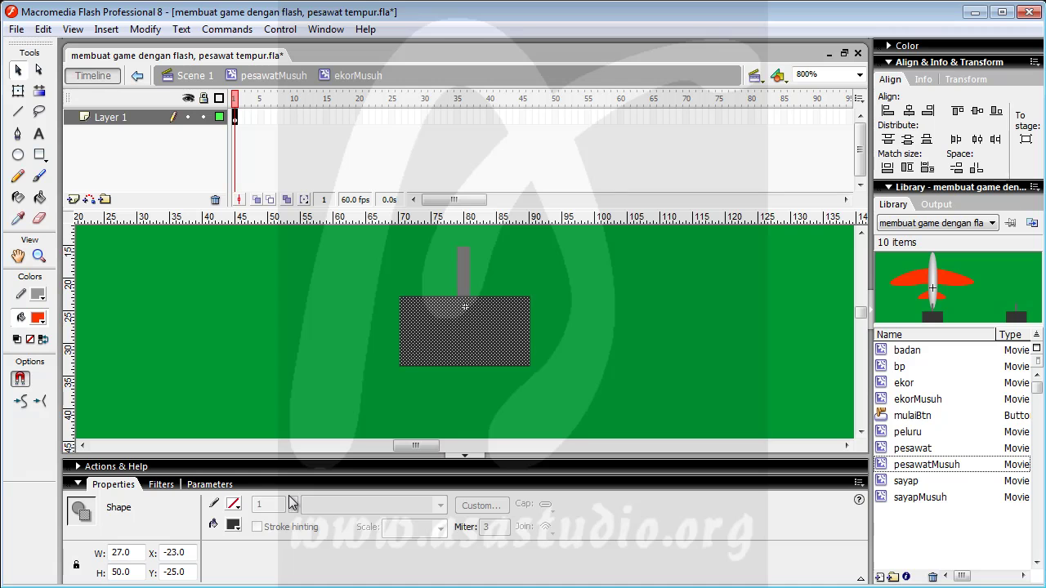
pyautogui.click(360, 331)
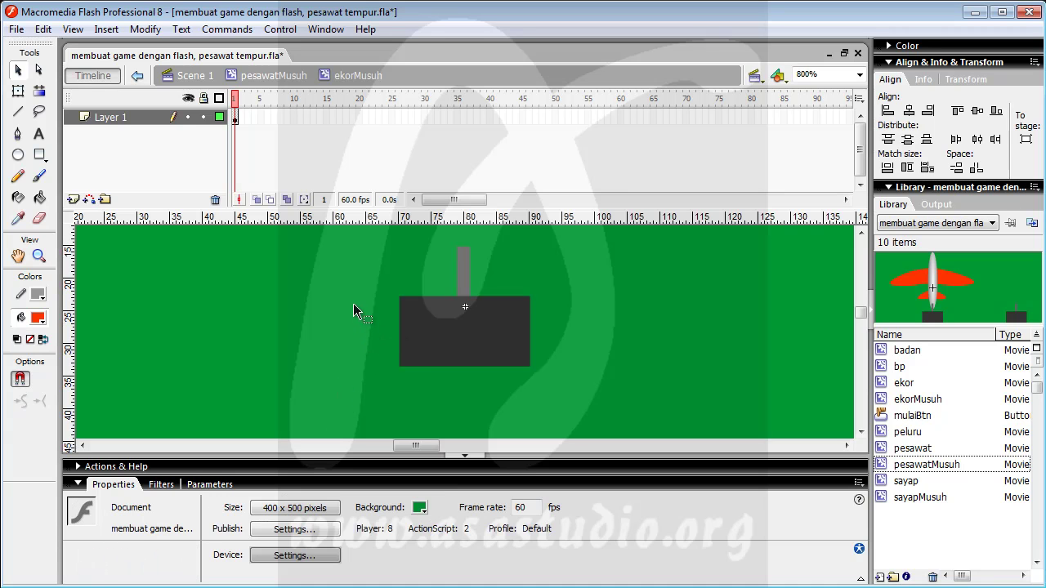
pyautogui.click(474, 334)
pyautogui.click(234, 524)
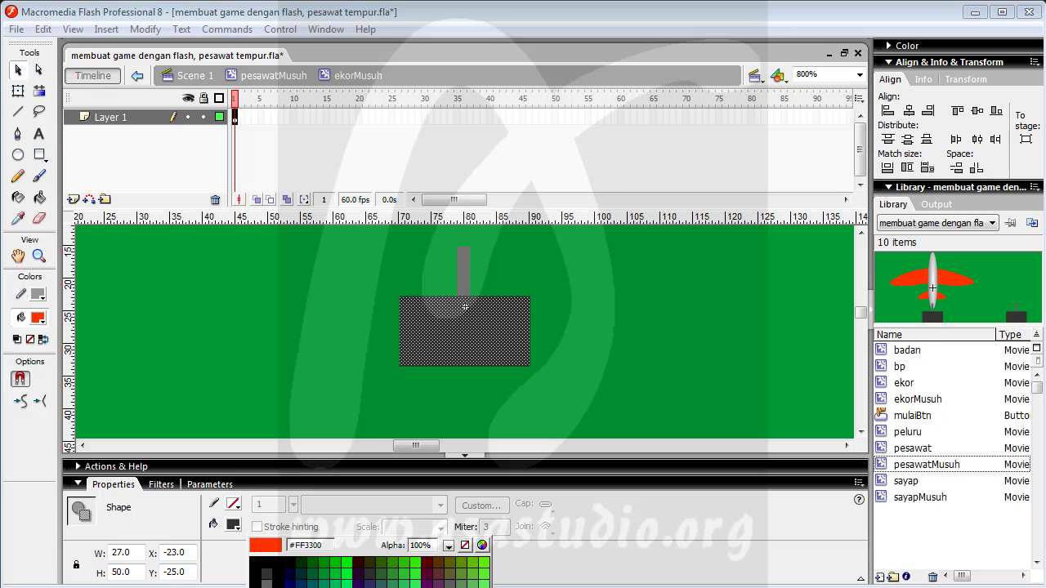
pyautogui.click(262, 581)
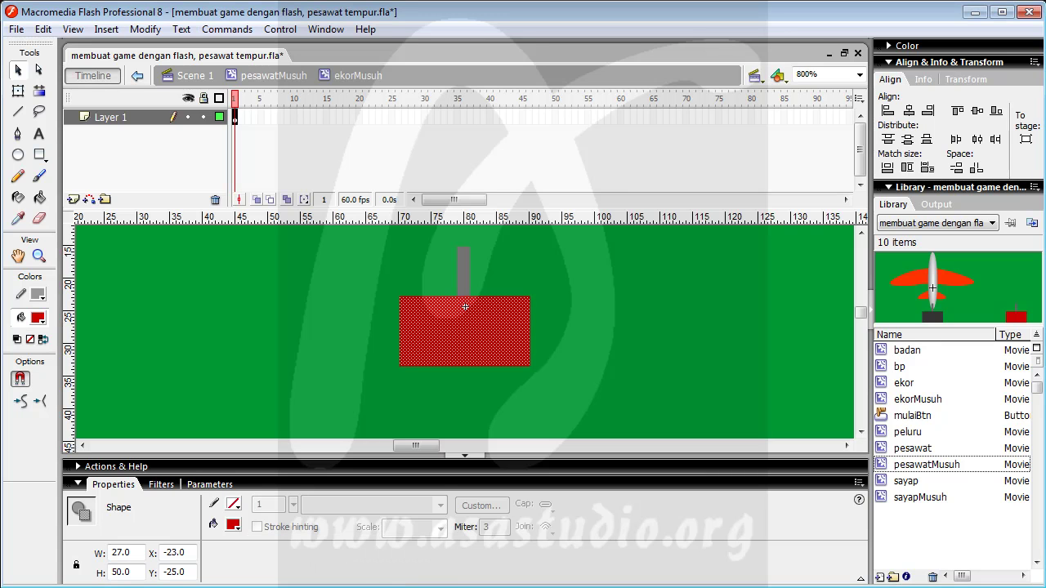
# - Fill a horizontal band about 11.3 by 50 across the middle of the red tail rectangle with white, and return to pesawatMusuh
pyautogui.click(354, 335)
pyautogui.moveTo(309, 311); pyautogui.dragTo(499, 328)
pyautogui.moveTo(613, 327); pyautogui.dragTo(642, 338)
pyautogui.click(235, 526)
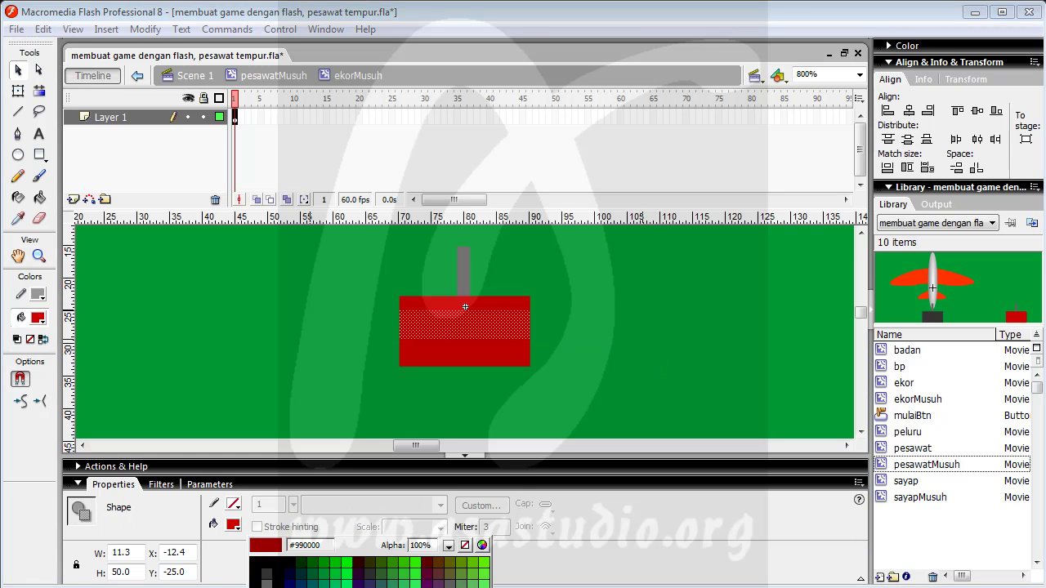
pyautogui.click(255, 582)
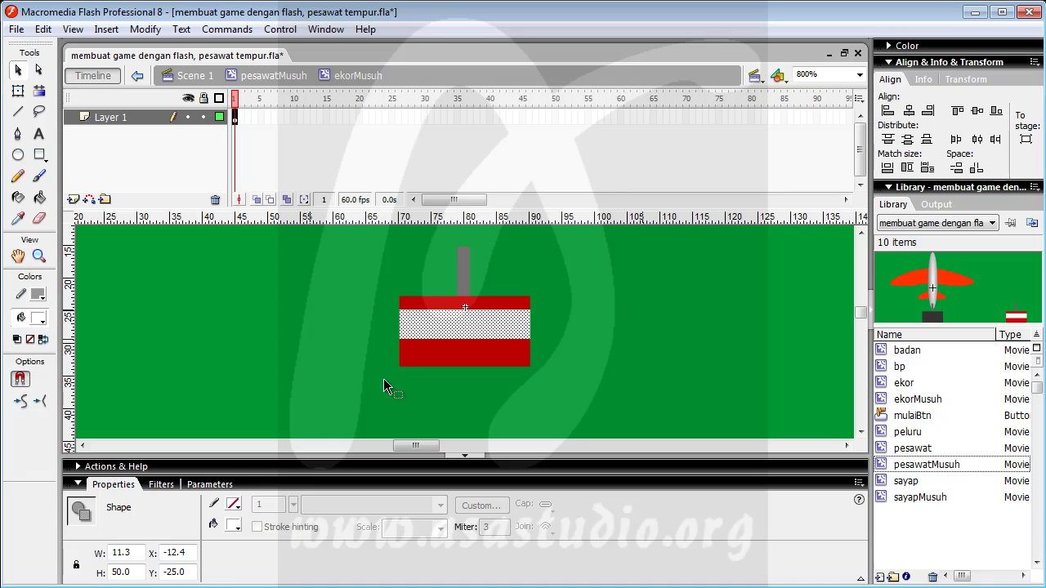
pyautogui.click(306, 349)
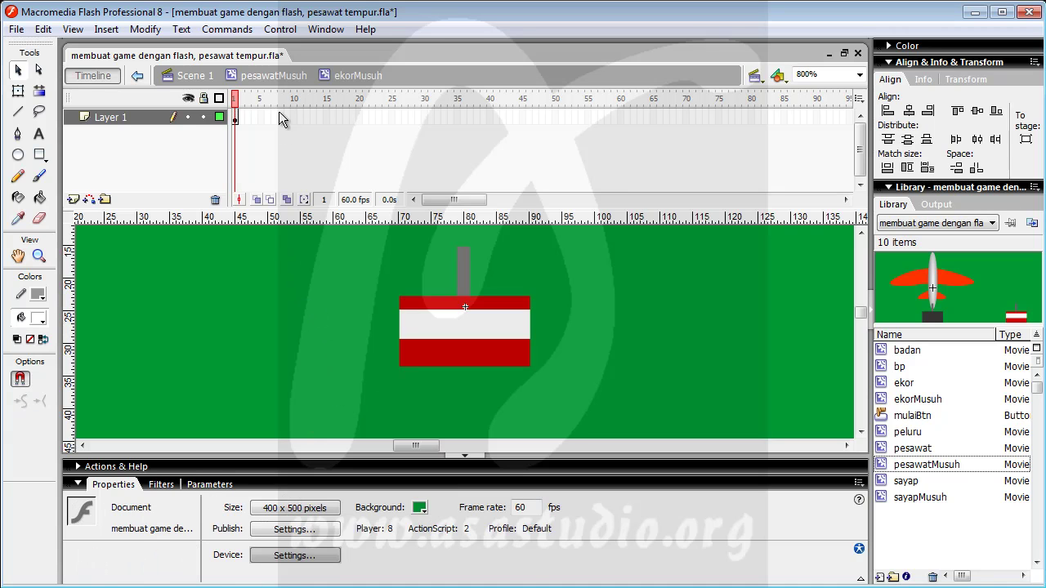
pyautogui.click(272, 76)
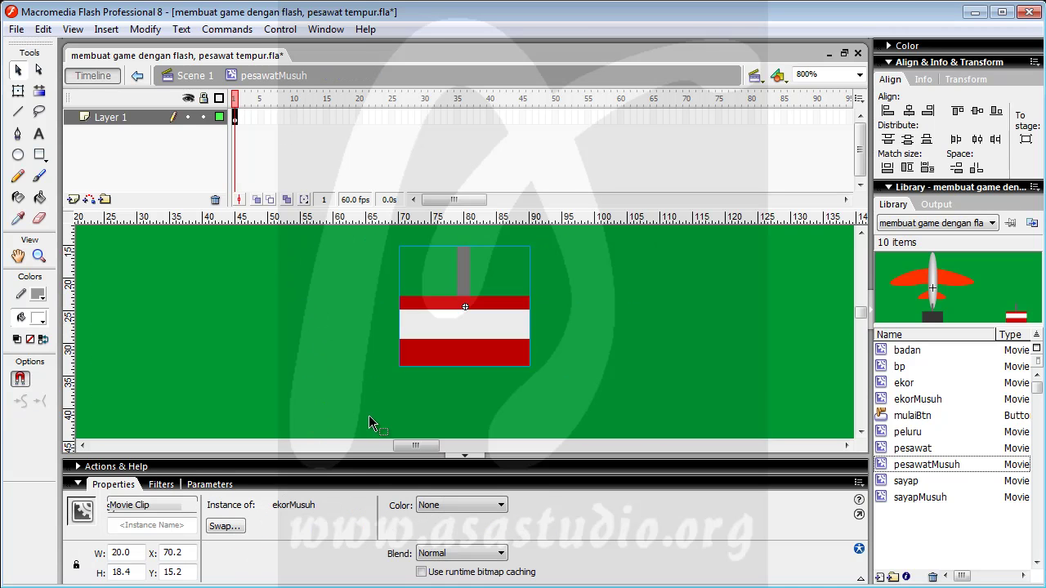
# - Delete the recoloured tail copy beside the plane and swap the plane's own tail for the ekorMusuh symbol
pyautogui.hotkey('ctrl', '-')
pyautogui.hotkey('ctrl', '-')
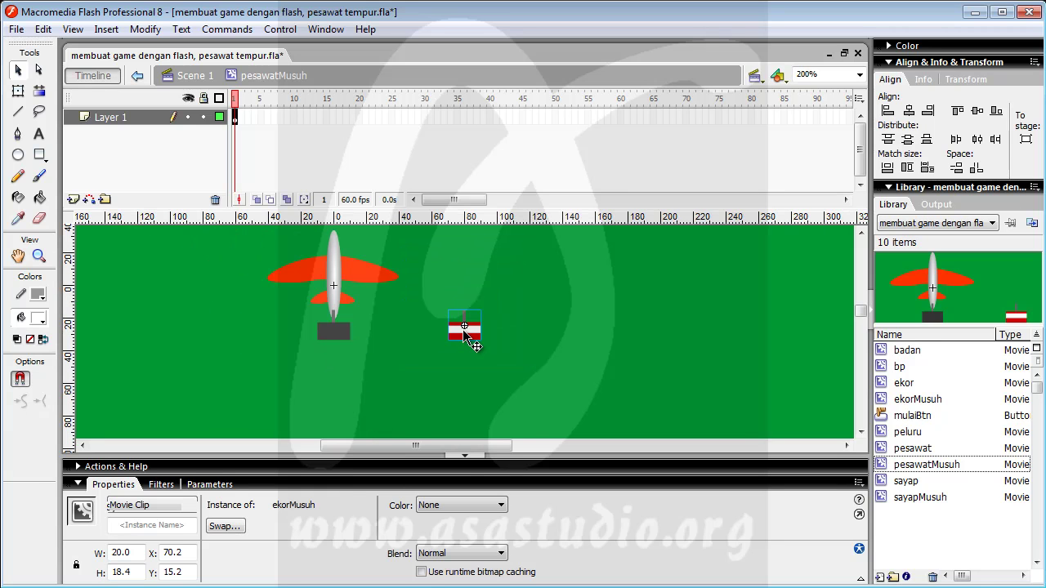
pyautogui.press('Delete')
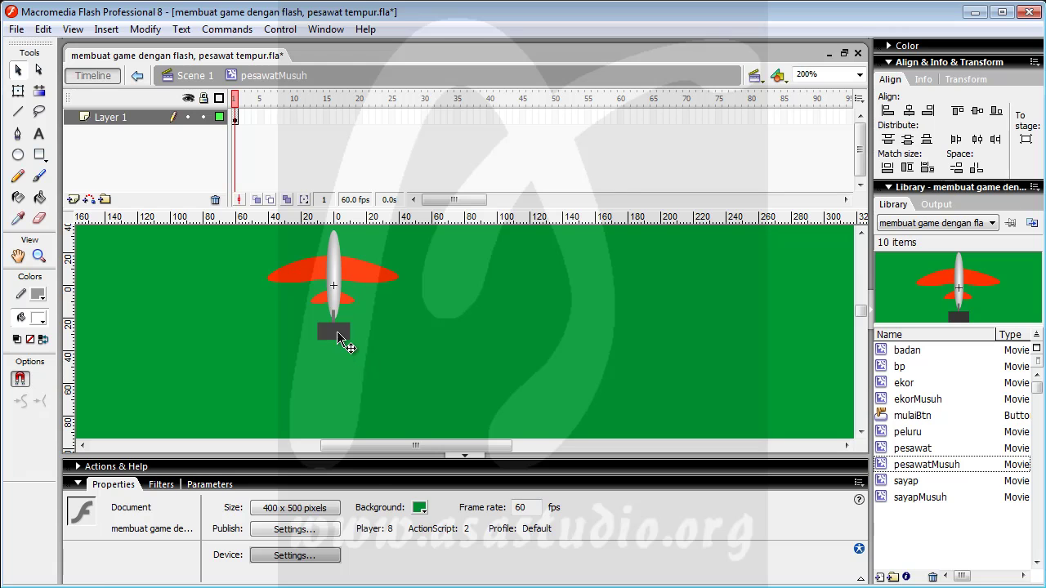
pyautogui.click(337, 342)
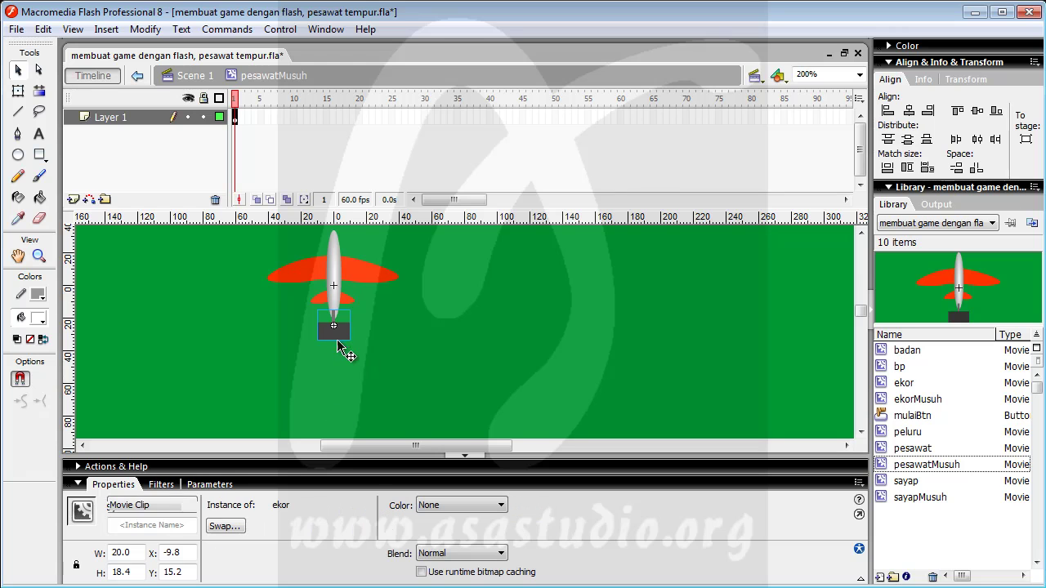
pyautogui.click(146, 29)
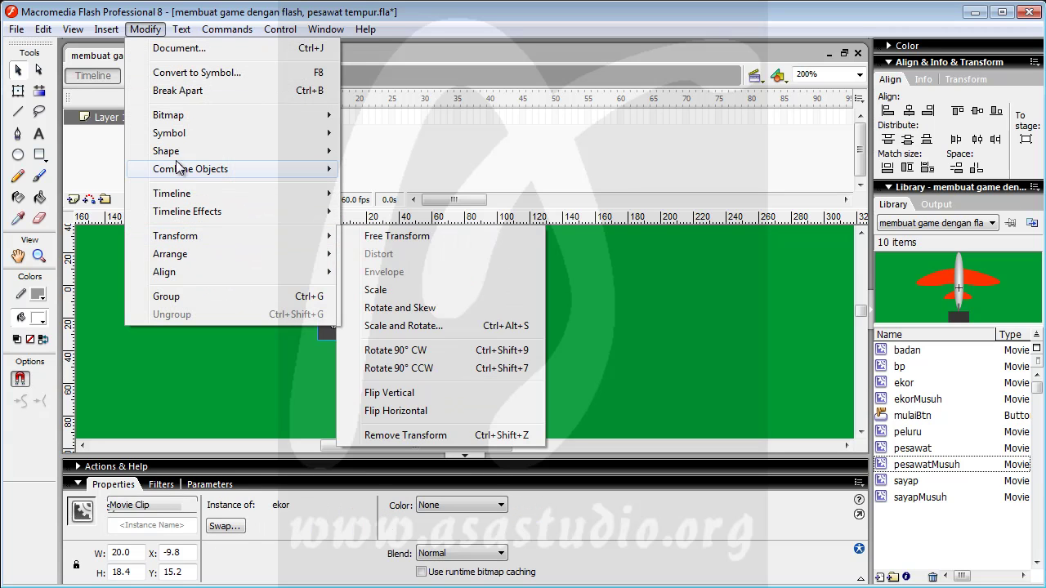
pyautogui.moveTo(178, 136)
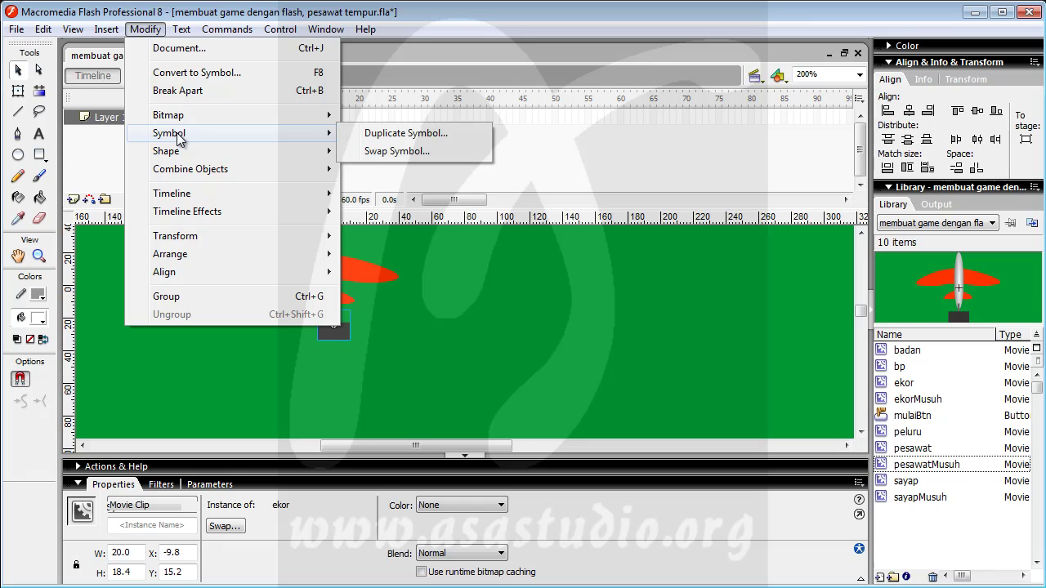
pyautogui.click(424, 156)
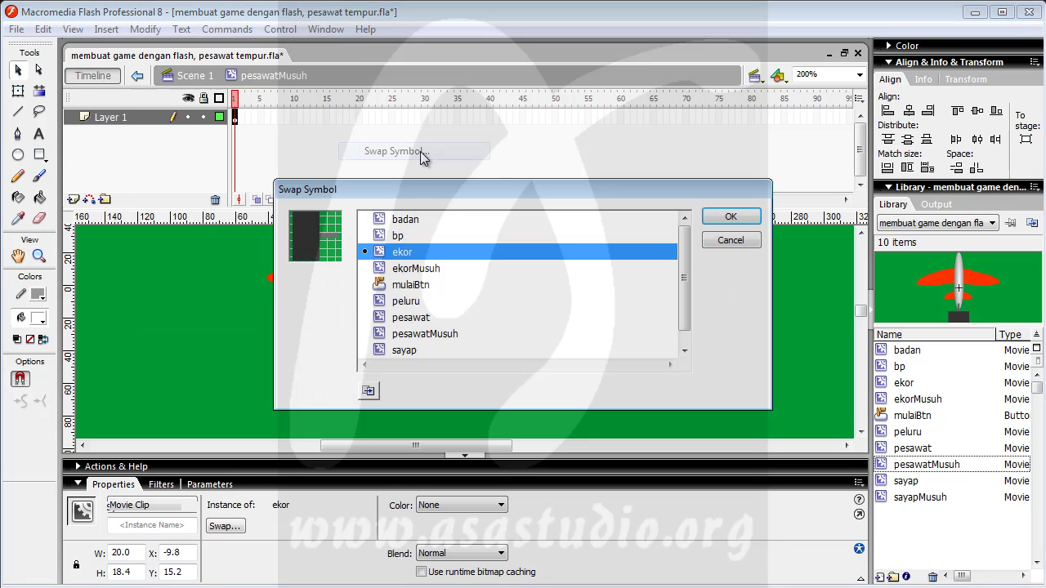
pyautogui.click(407, 270)
pyautogui.click(727, 216)
pyautogui.click(398, 358)
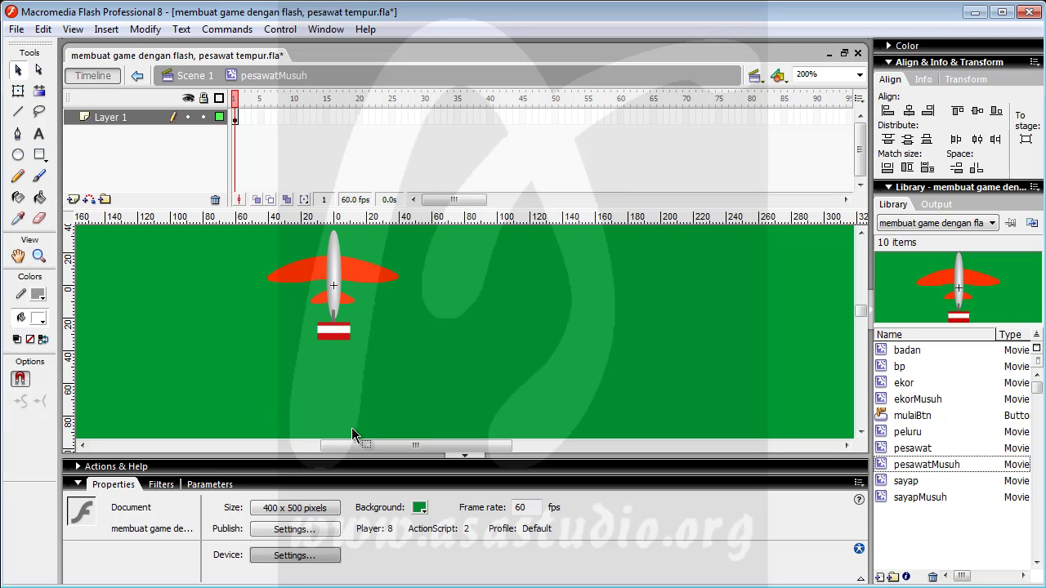
# - Return to Scene 1 and set the colour effect of the three enemy planes below the title to None
pyautogui.click(172, 76)
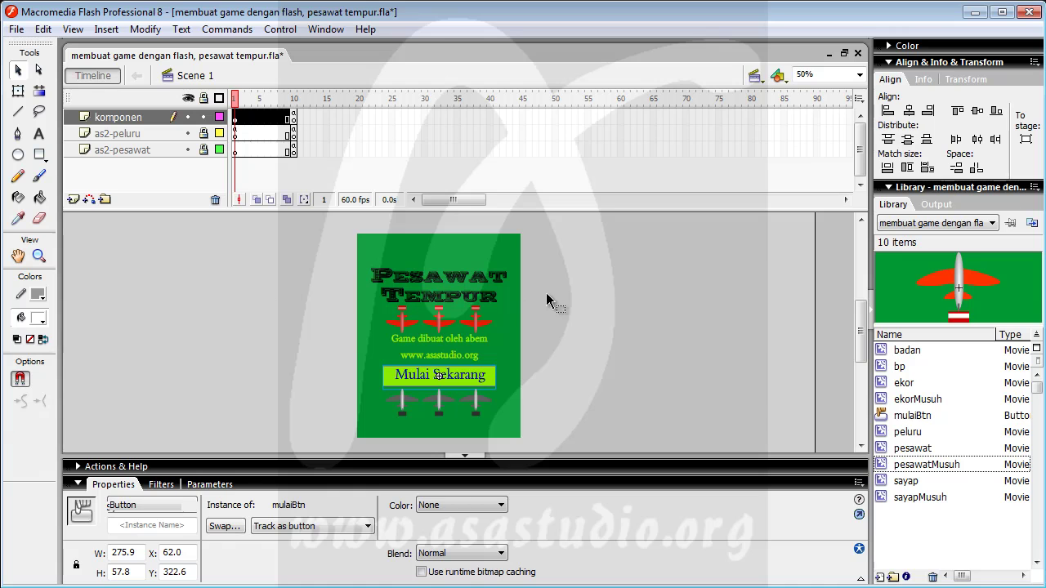
pyautogui.click(549, 329)
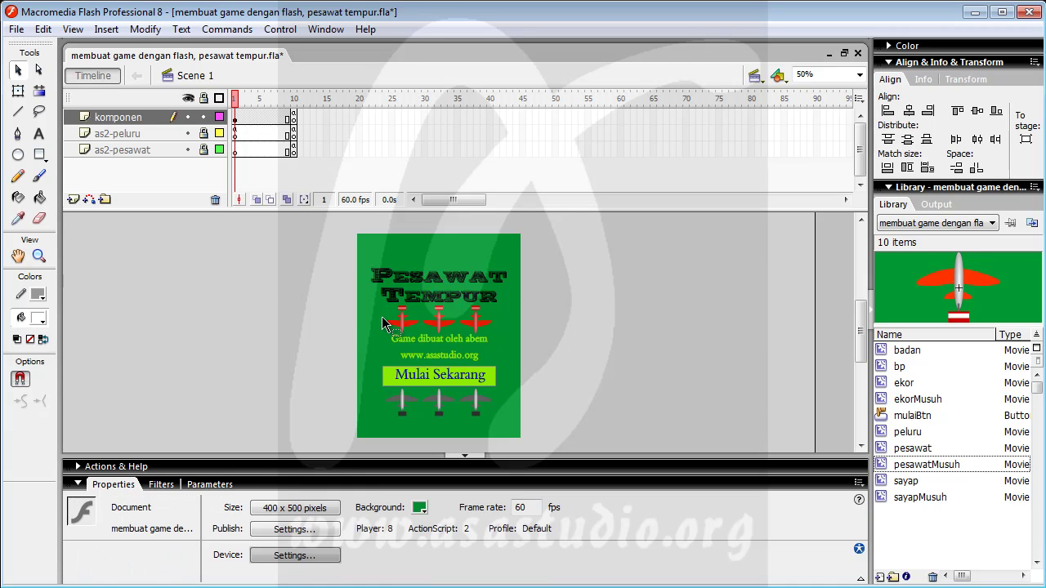
pyautogui.moveTo(318, 316); pyautogui.dragTo(546, 327)
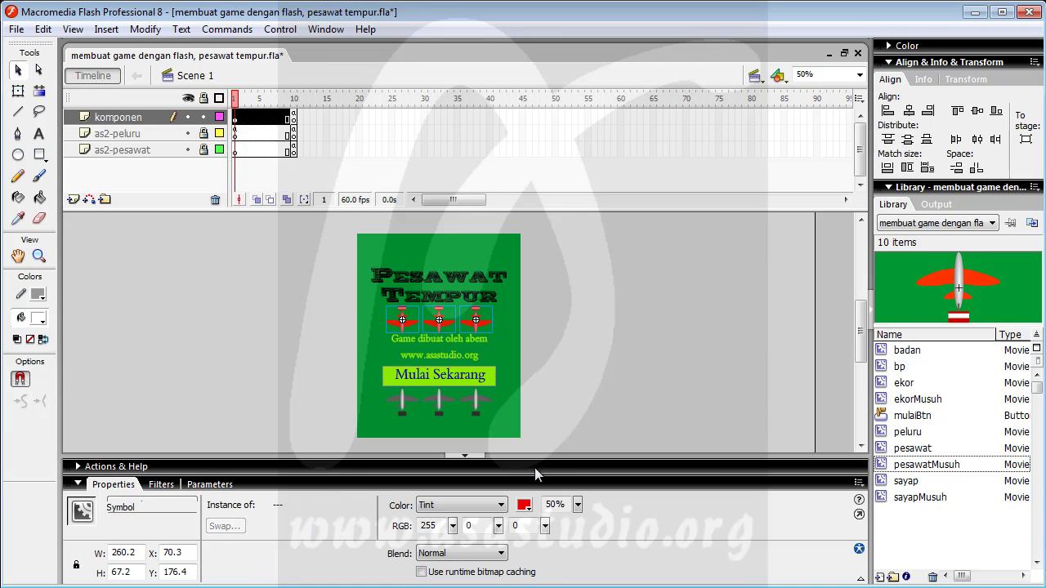
pyautogui.click(506, 507)
pyautogui.click(433, 519)
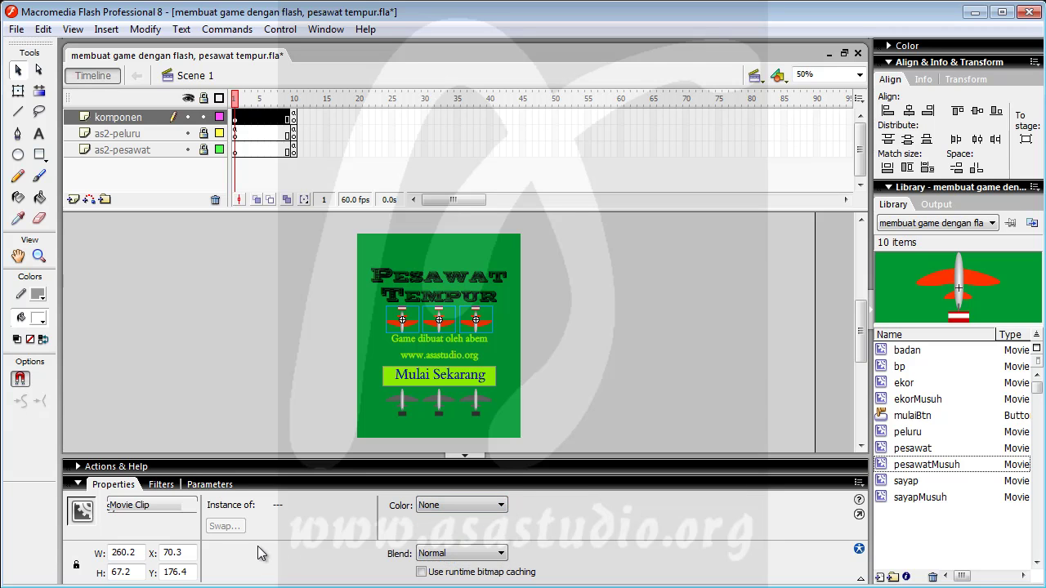
pyautogui.click(592, 304)
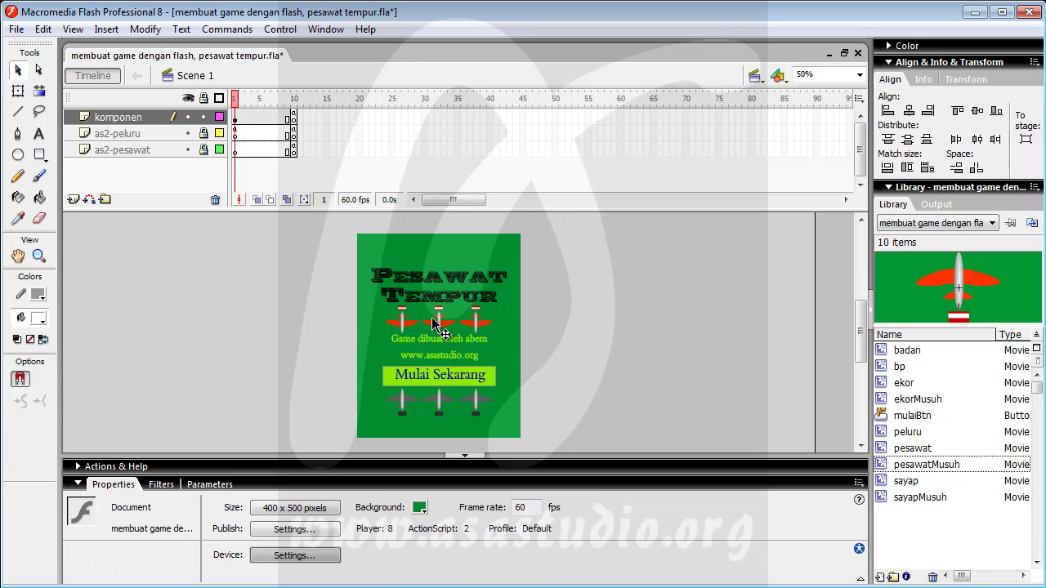